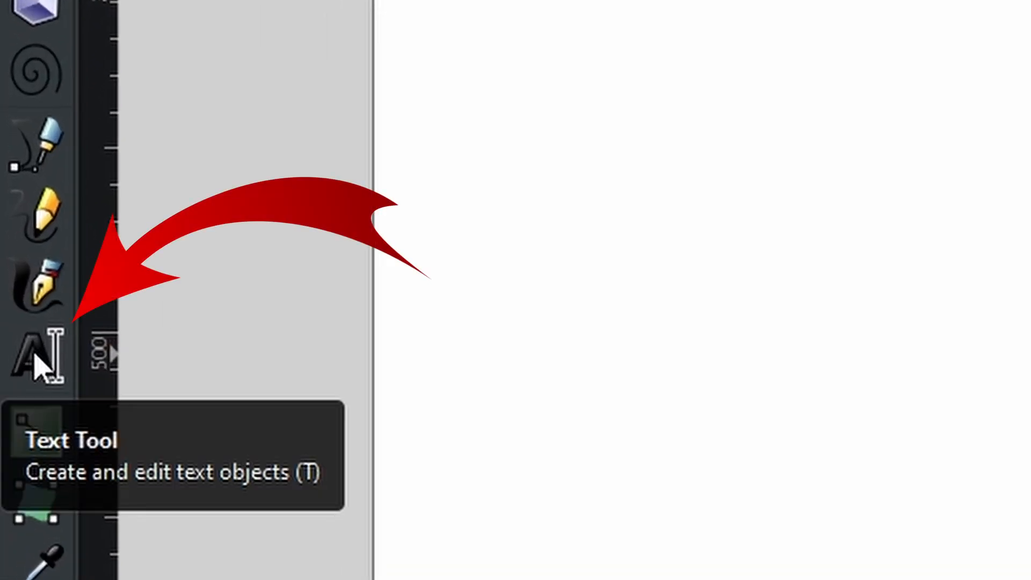
- Add the text HORIZON and scale it up proportionally to about 1583 px wide, centred on the page
left_click(37, 364)
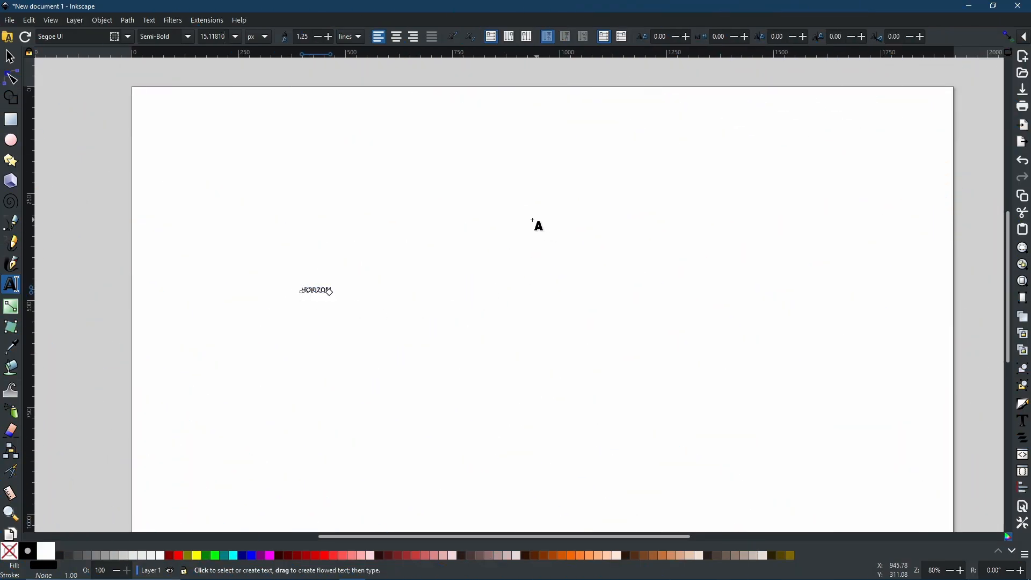
key("F1")
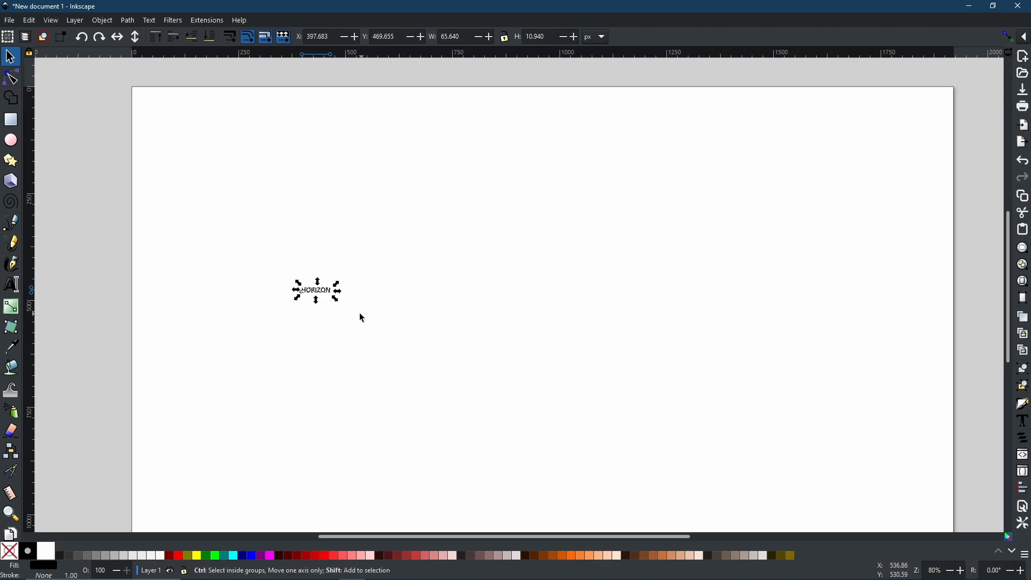
left_click_drag(337, 300, 662, 481)
left_click_drag(404, 333, 626, 342)
key("5")
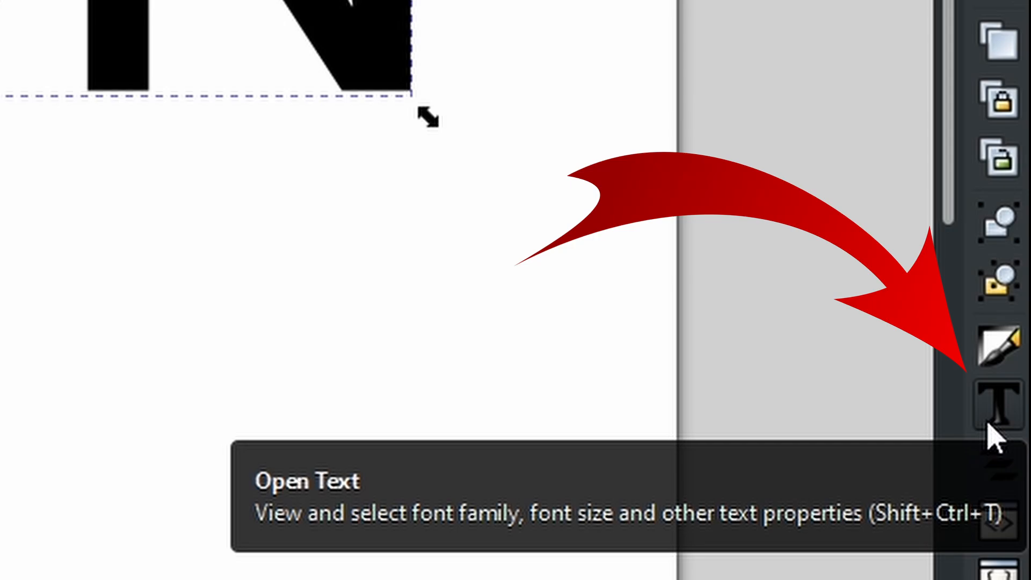
- Change the font of the HORIZON text to Impact Regular
left_click(988, 423)
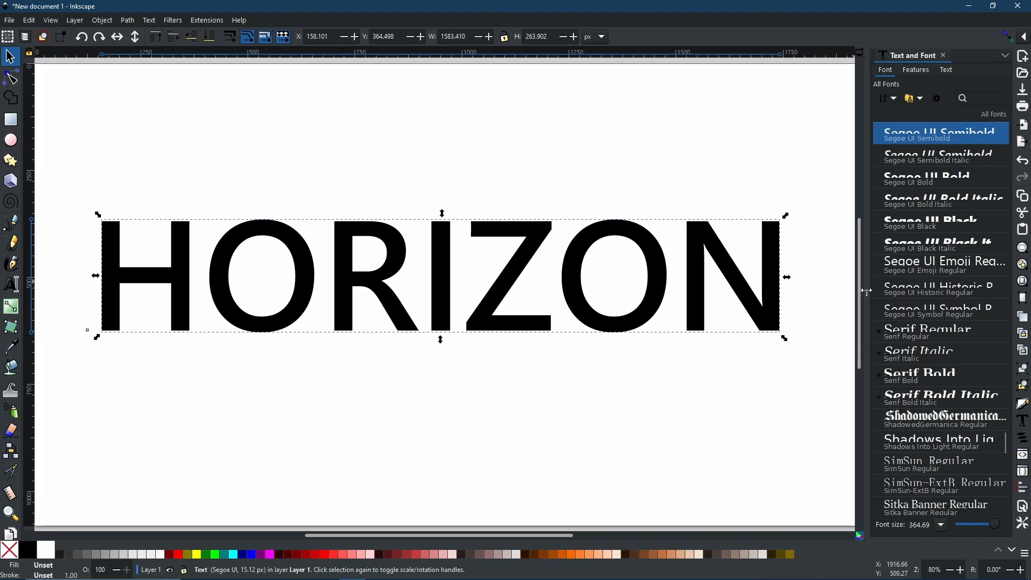
left_click_drag(868, 290, 775, 292)
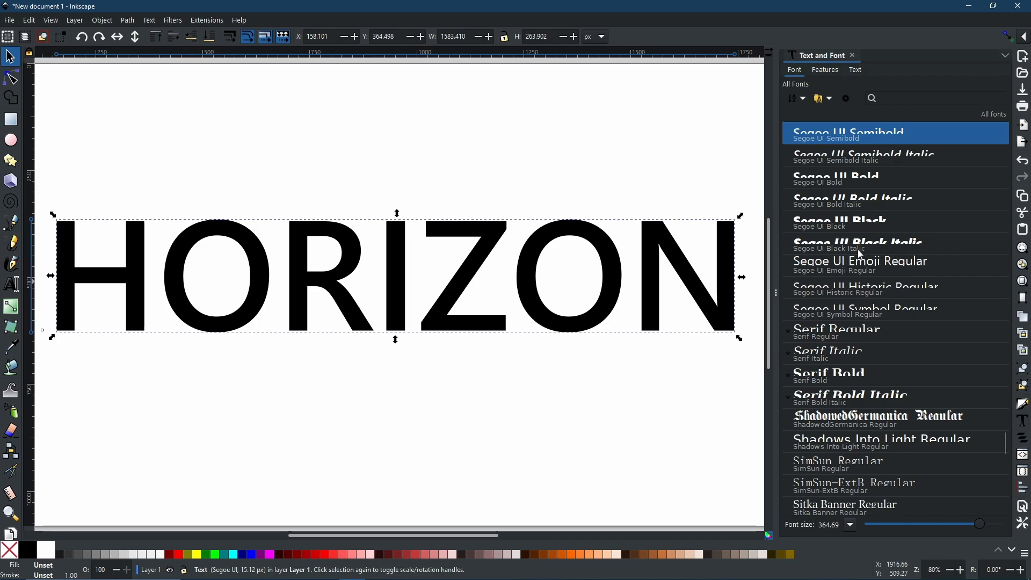
scroll(857, 239, "down", 10)
scroll(851, 221, "down", 10)
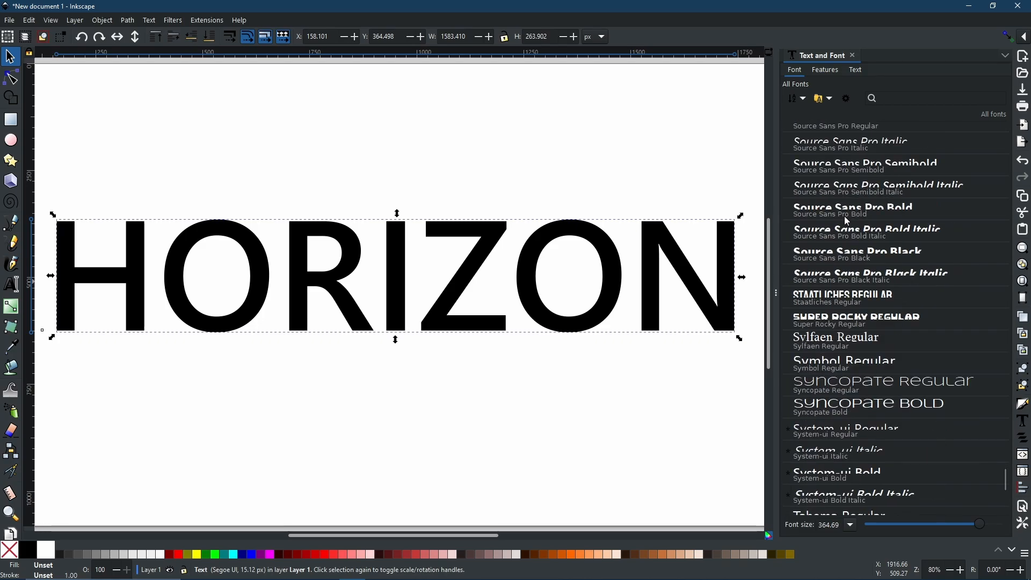
scroll(847, 220, "down", 5)
scroll(854, 223, "up", 20)
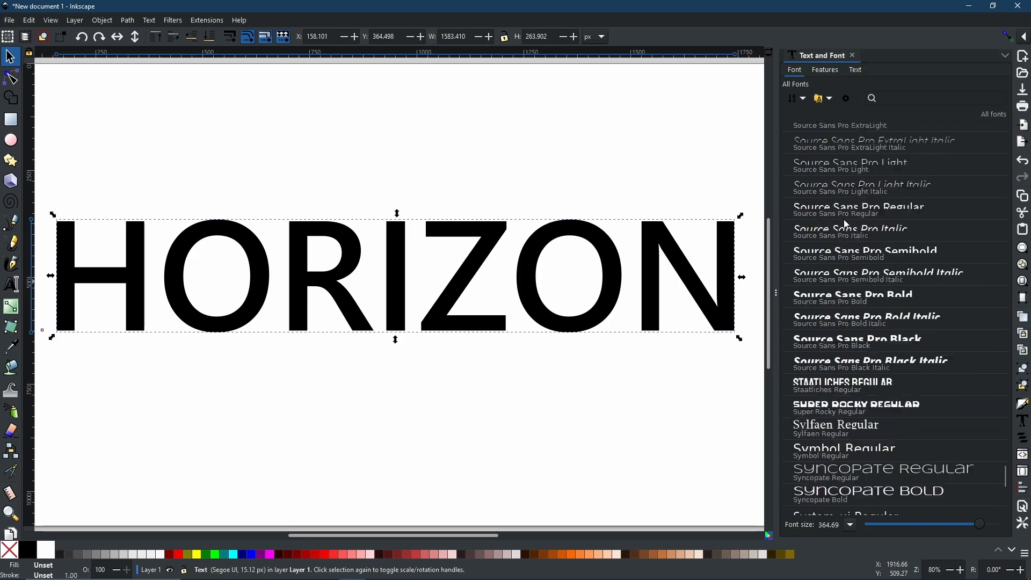
scroll(866, 226, "up", 20)
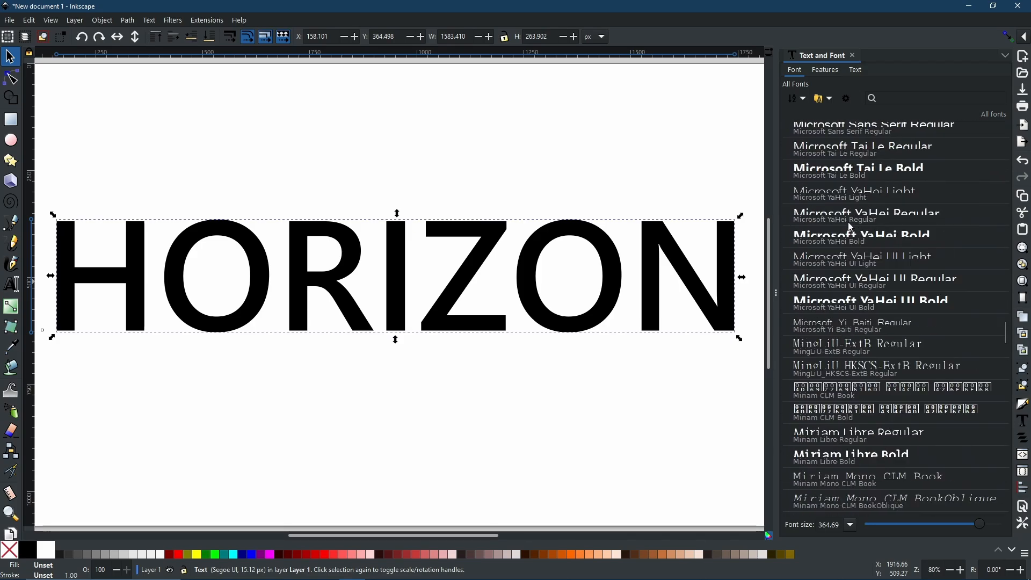
scroll(850, 229, "up", 8)
scroll(838, 268, "down", 2)
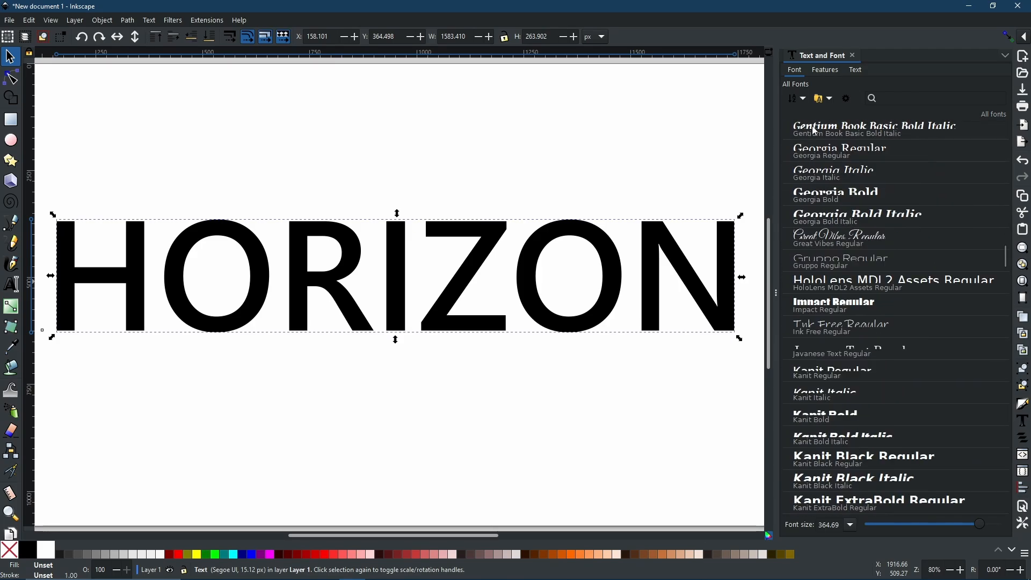
left_click(819, 306)
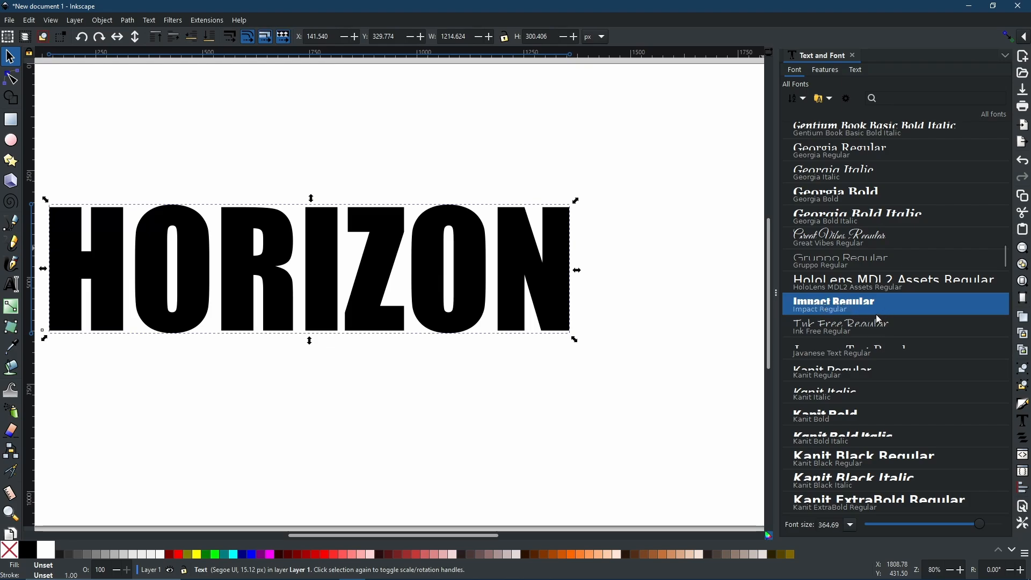
- Enlarge the HORIZON text to about 1460 px wide and reposition it at the centre of the page
scroll(540, 267, "down", 2)
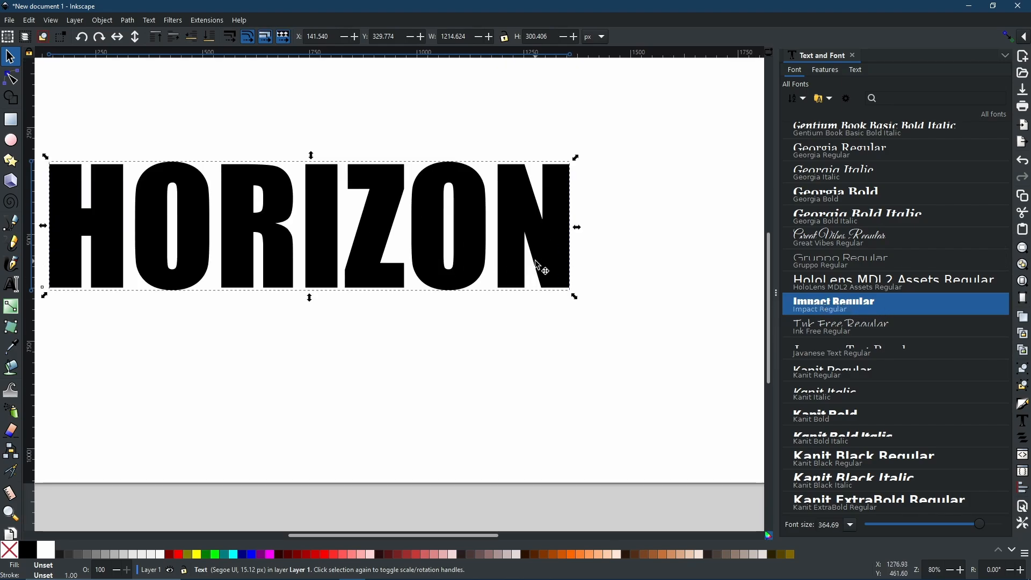
scroll(536, 261, "down", 2)
left_click_drag(551, 264, 600, 361)
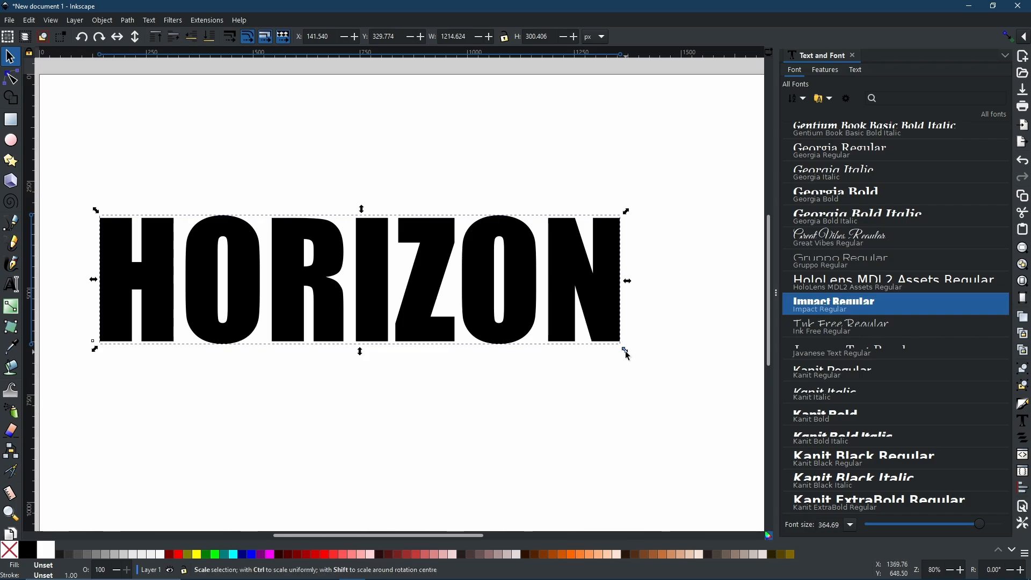
left_click_drag(627, 352, 679, 371)
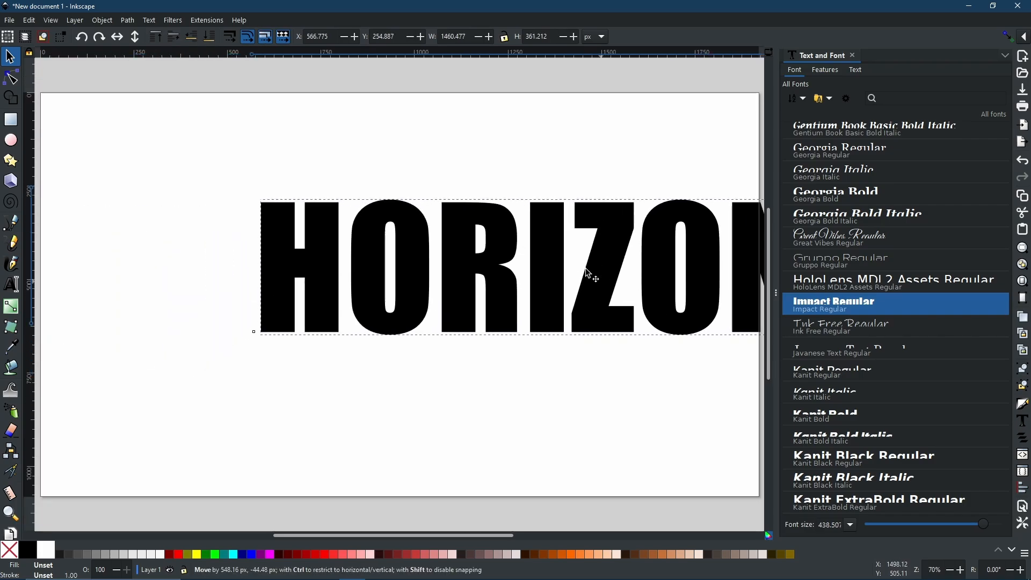
left_click_drag(588, 274, 477, 317)
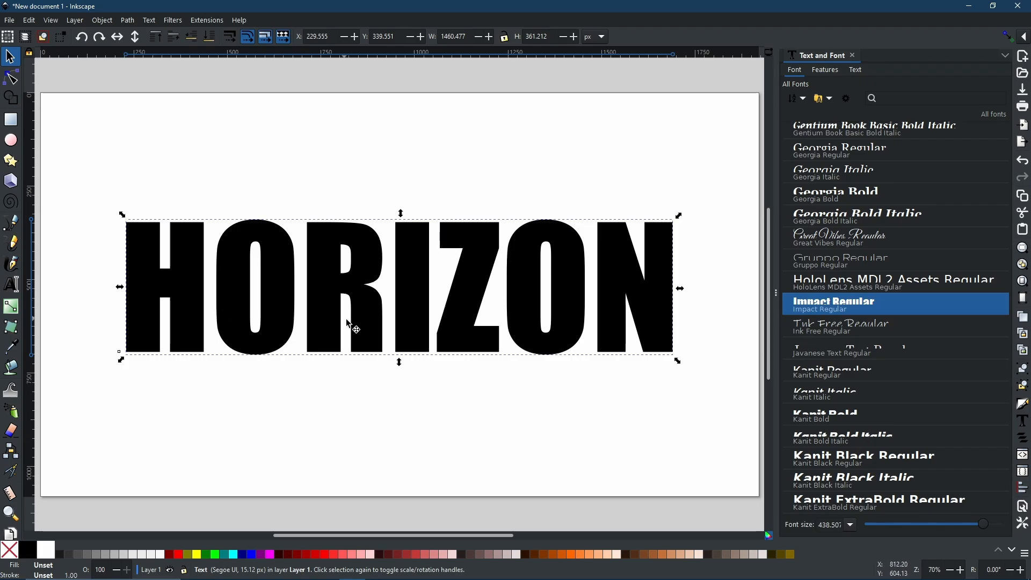
- Set the letter spacing of the HORIZON text to -10
left_click(11, 287)
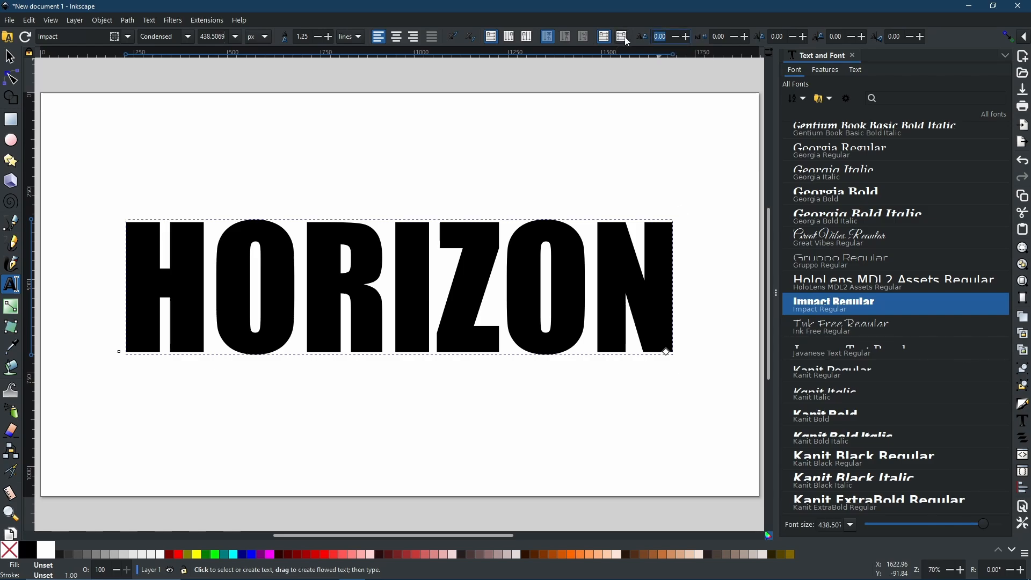
type("-10")
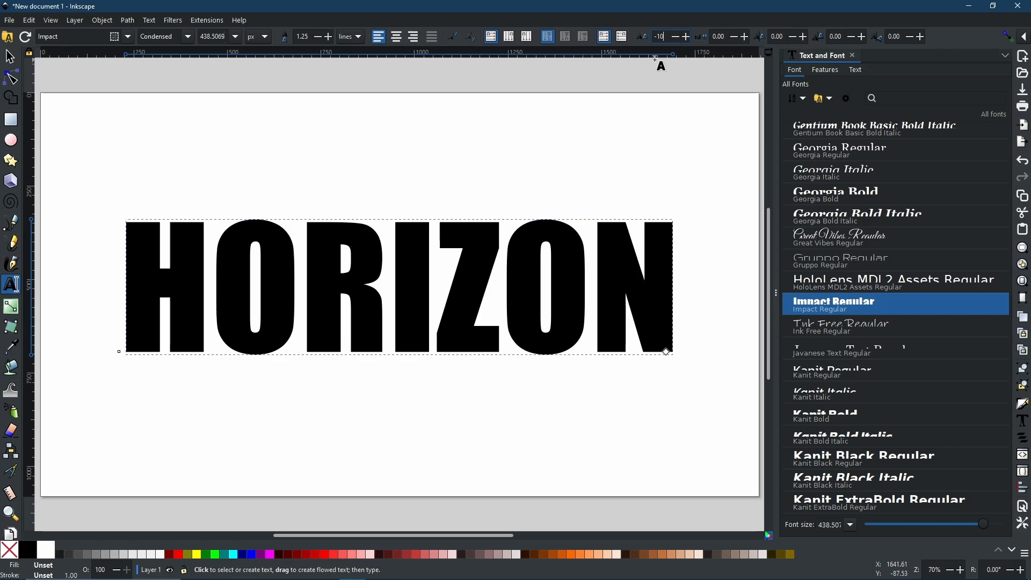
key("Return")
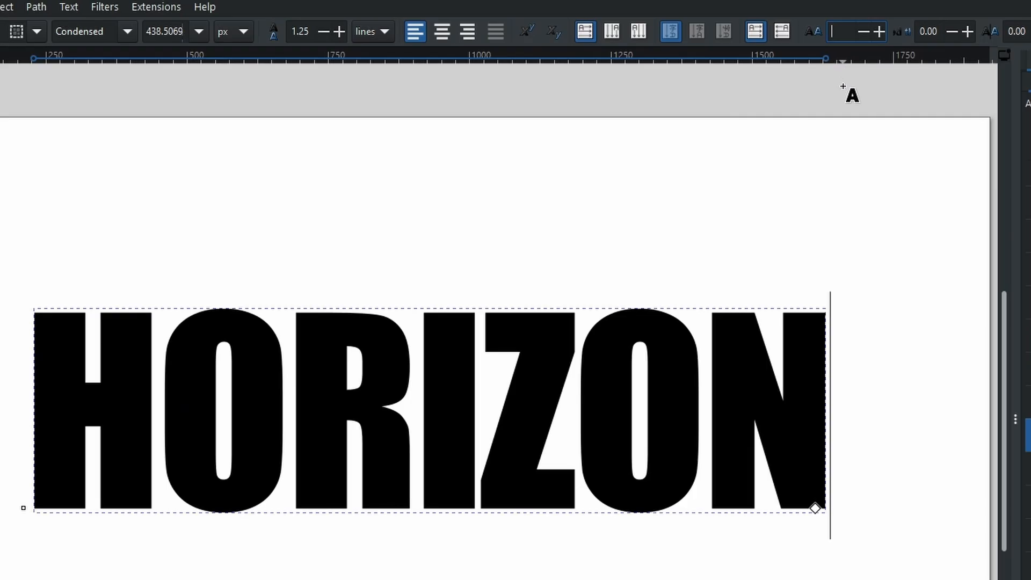
- Try a letter spacing of 20 on the HORIZON text and return it to -10
type("20")
key("Return")
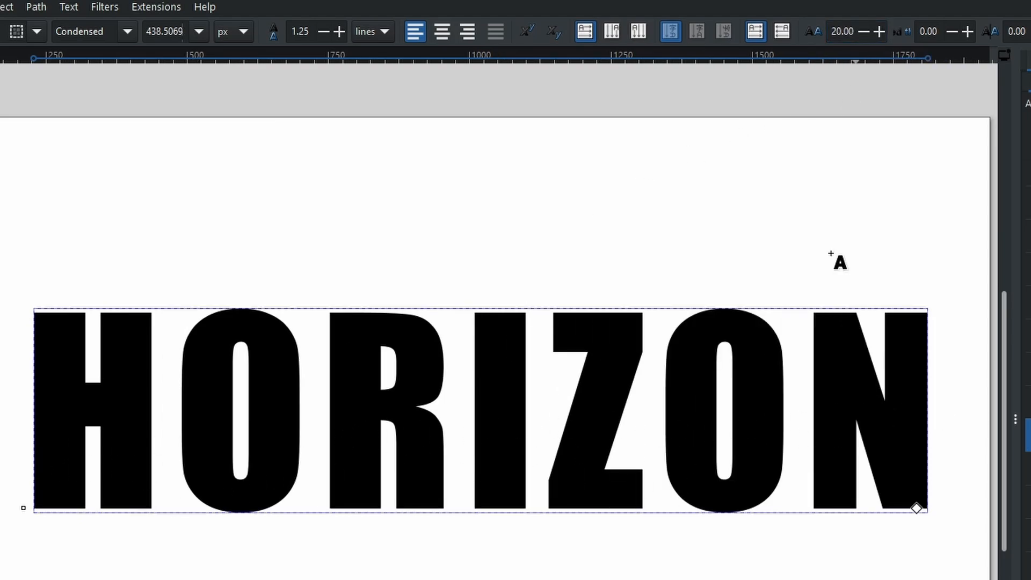
left_click(853, 31)
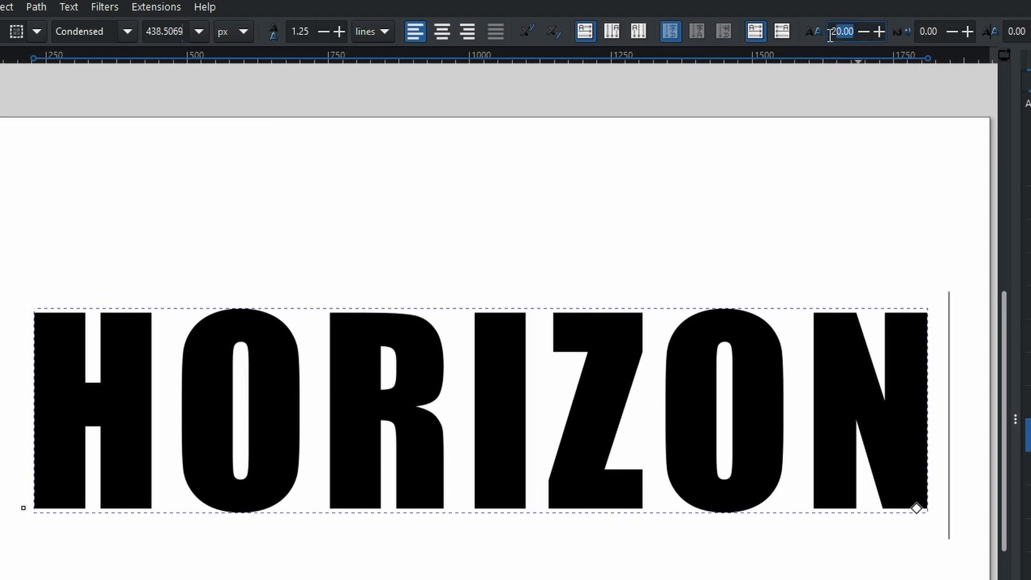
type("-10")
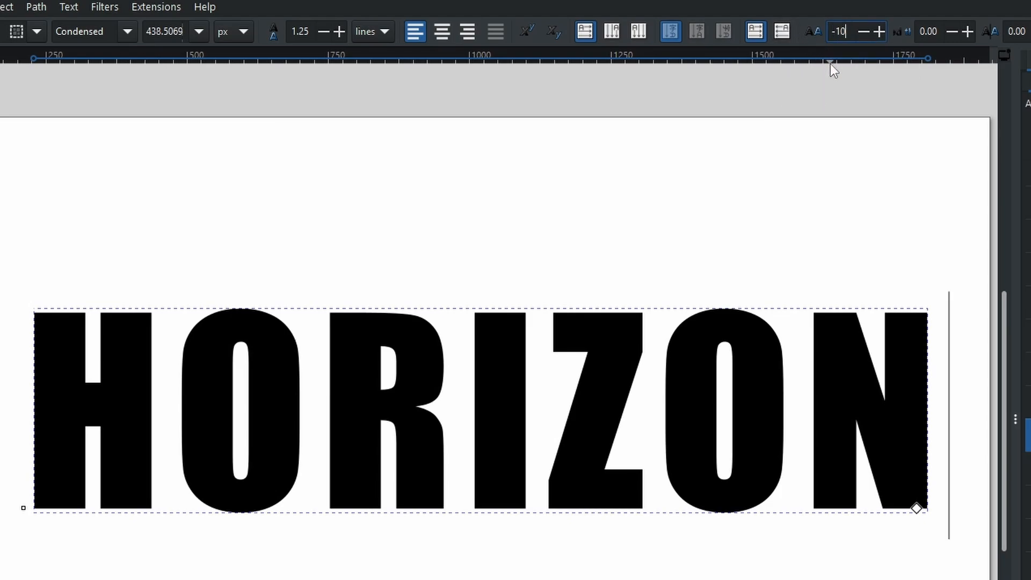
key("Return")
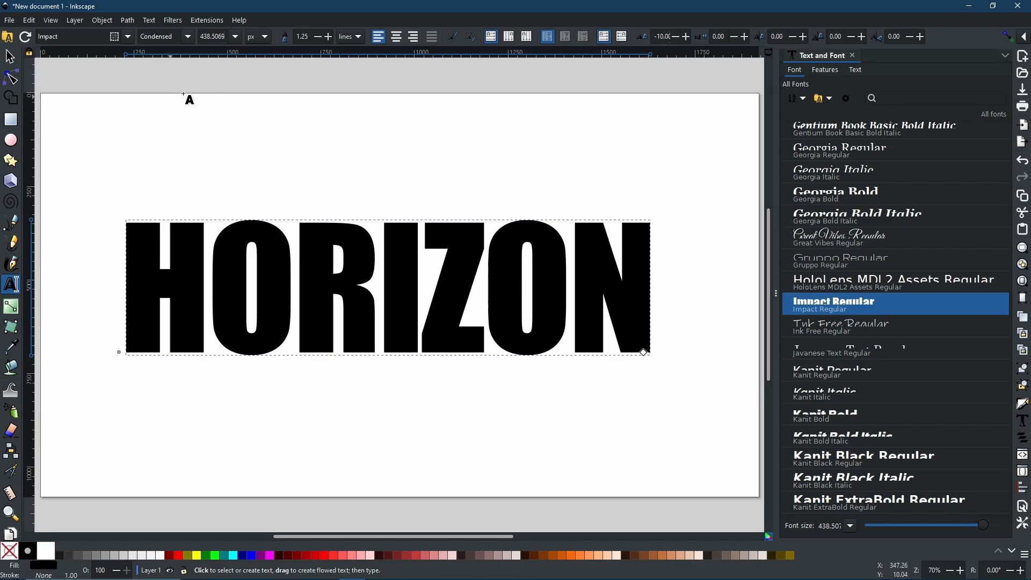
- Open the path effects settings and convert the HORIZON text to paths
left_click(133, 22)
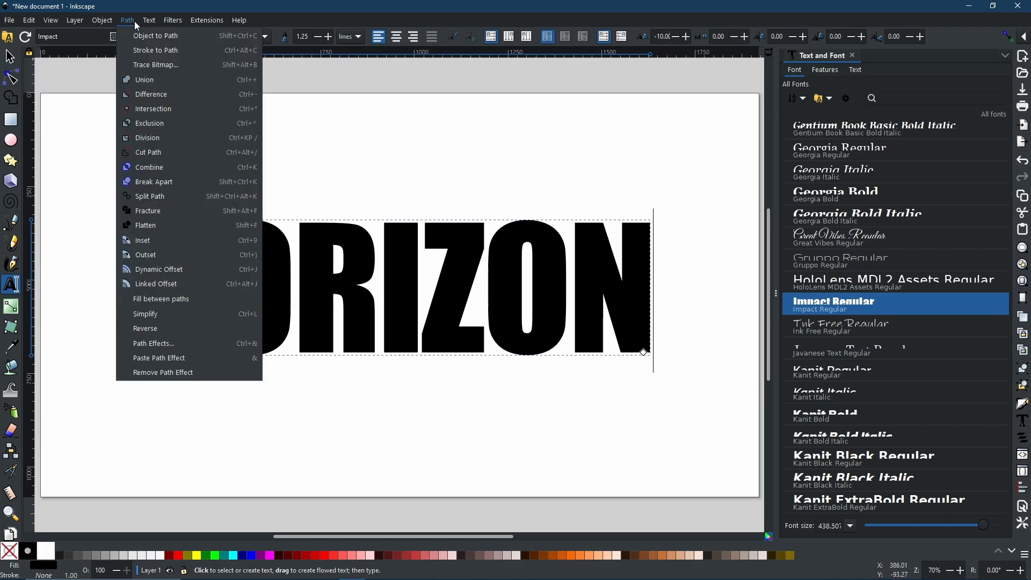
left_click(160, 346)
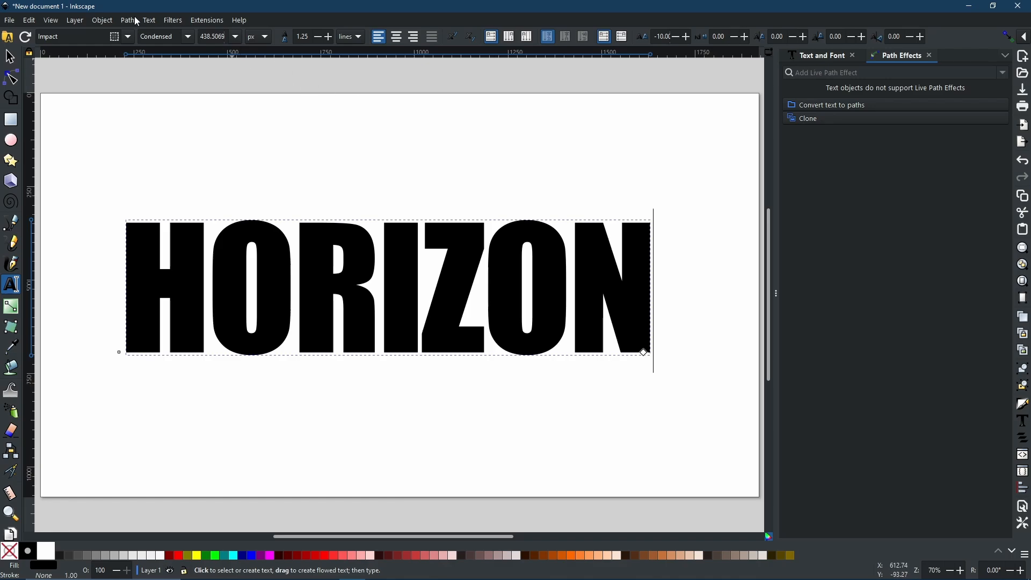
left_click(135, 21)
left_click(132, 35)
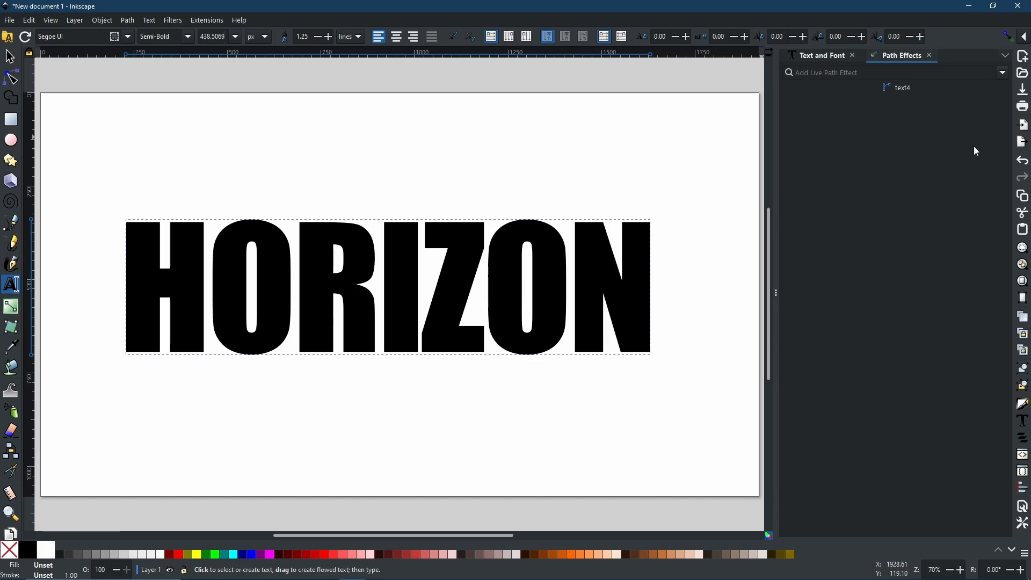
- Apply the Bend path effect to the lettering and arch its bend path upward by about 116 px at the middle
left_click(1003, 73)
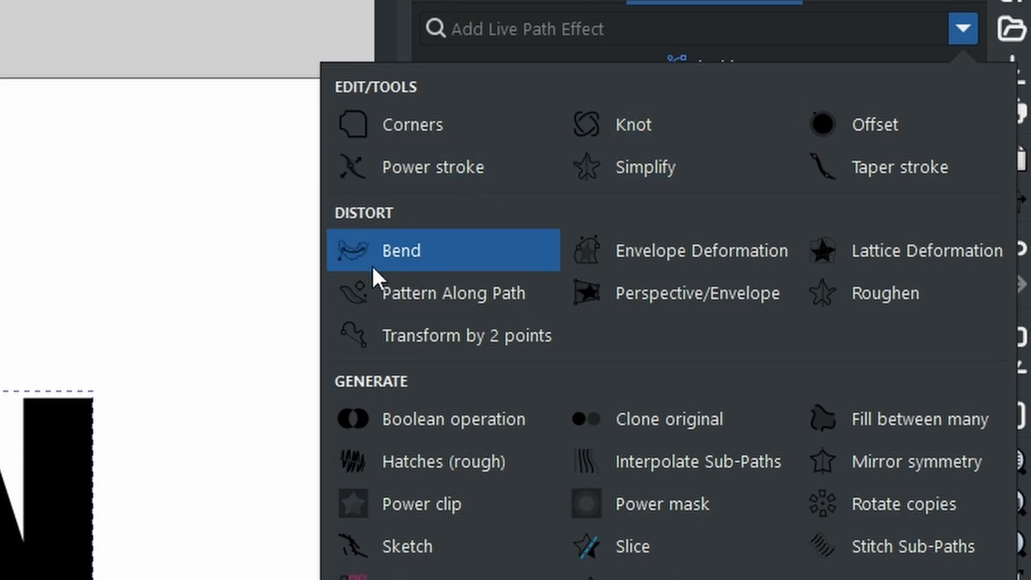
left_click(411, 256)
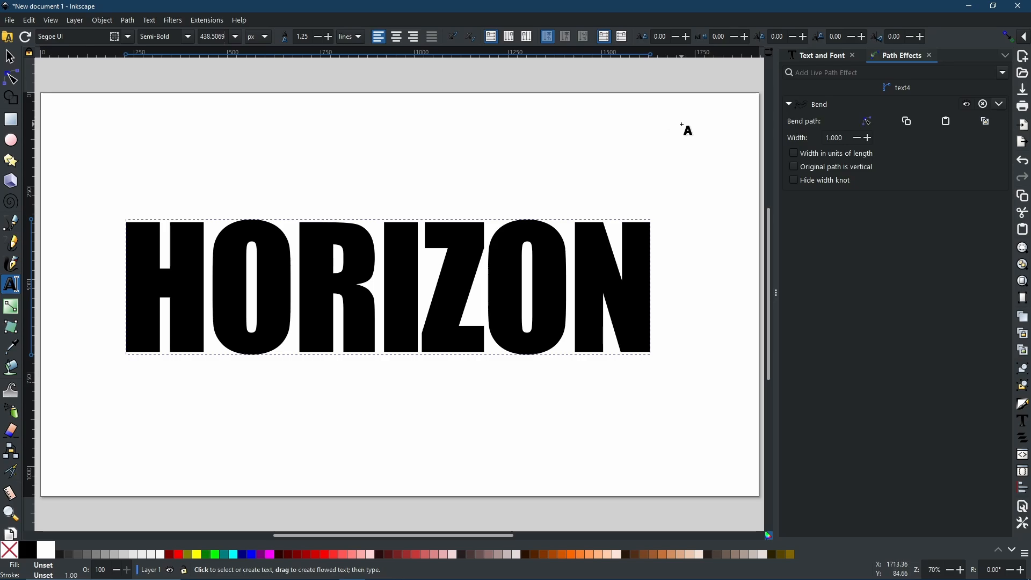
left_click(10, 79)
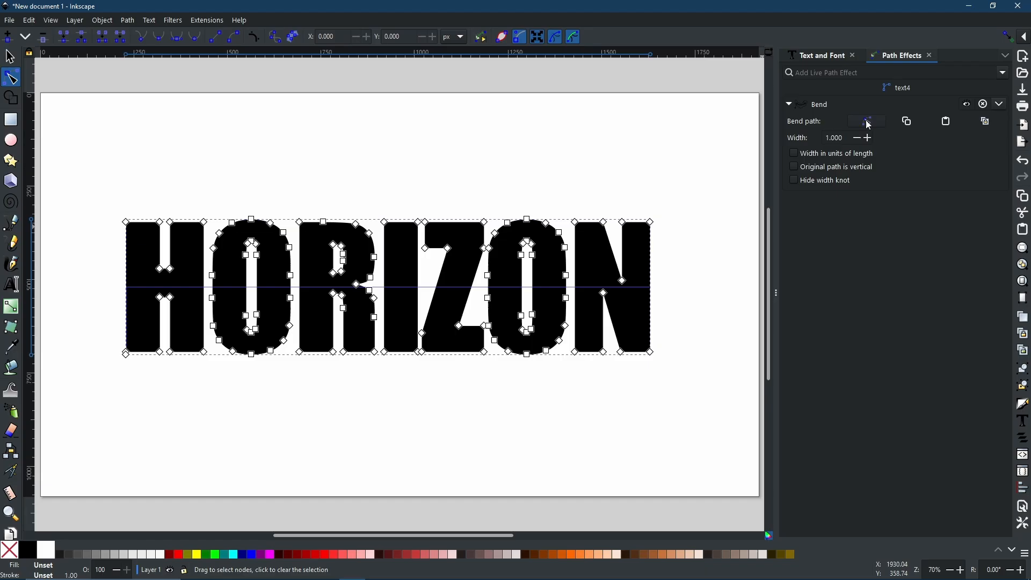
left_click(404, 197)
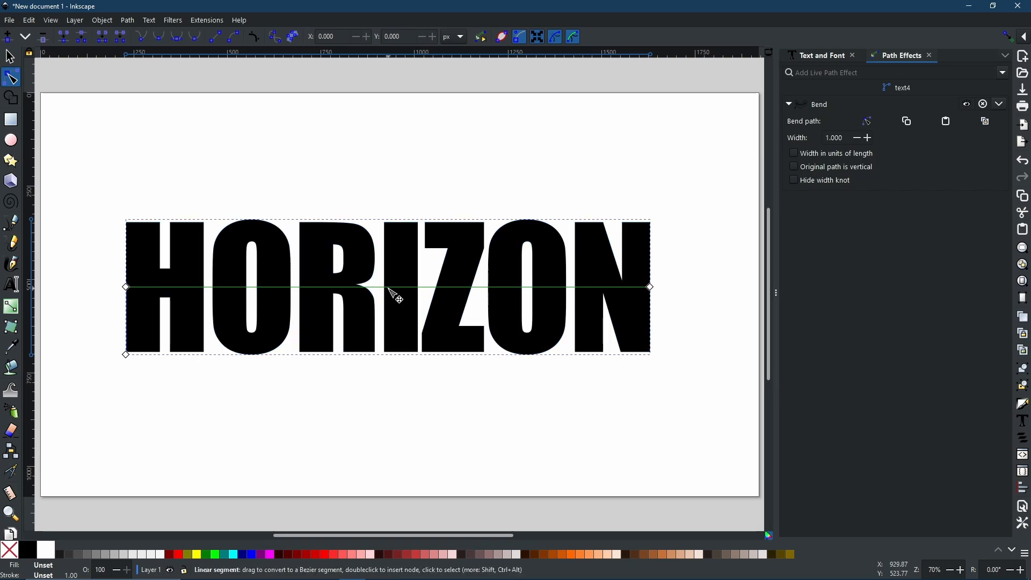
left_click_drag(391, 291, 391, 245)
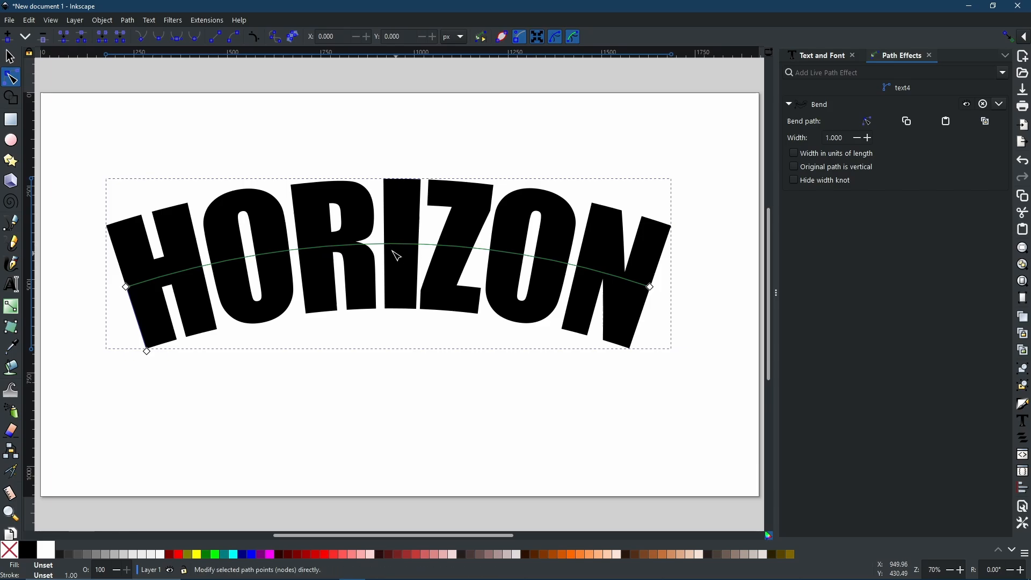
- Try adding a middle node to the bend path and pulling its right end handle downward, reverting both changes
left_click(395, 245)
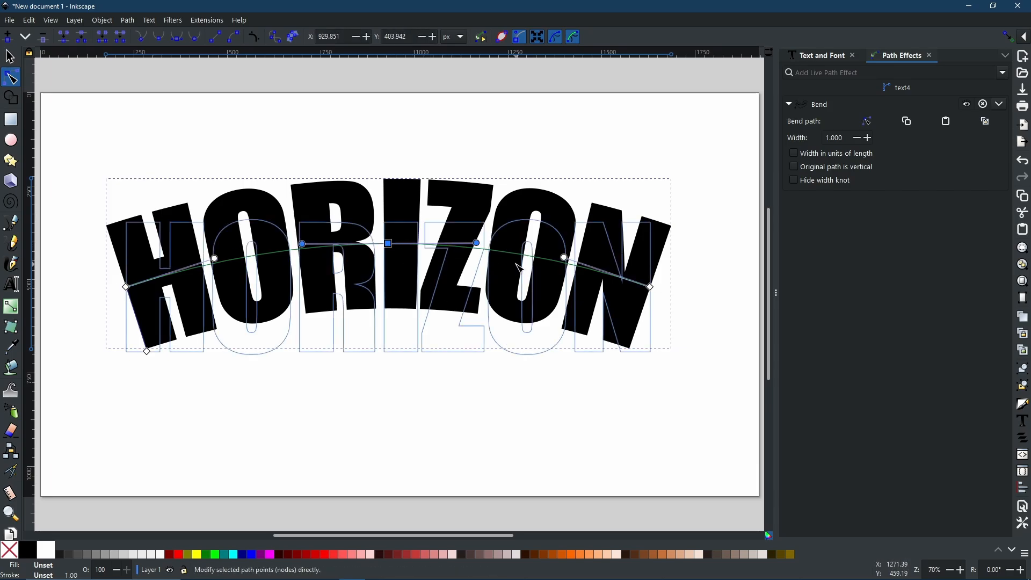
key("Delete")
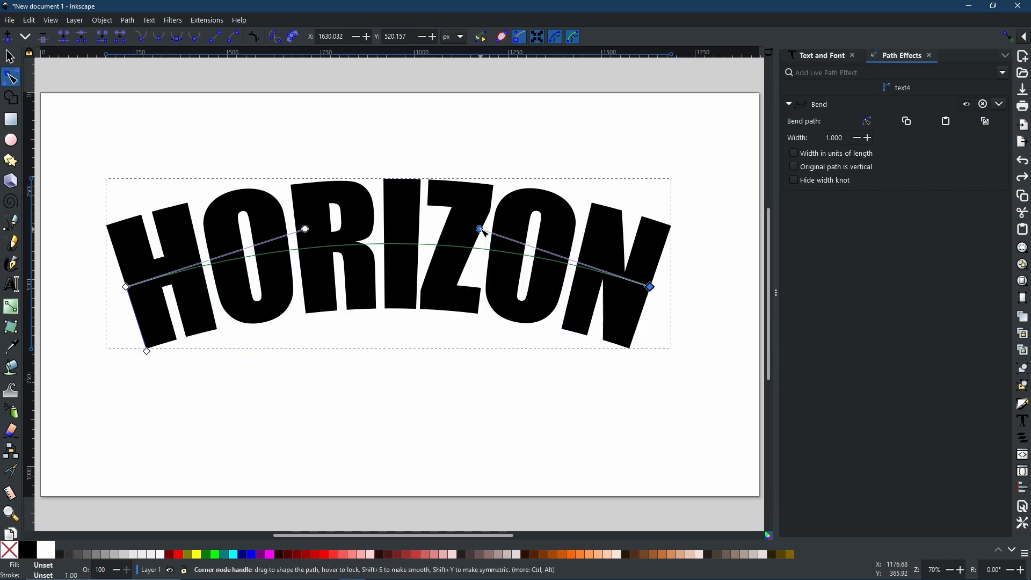
left_click_drag(481, 231, 478, 392)
key("ctrl+z")
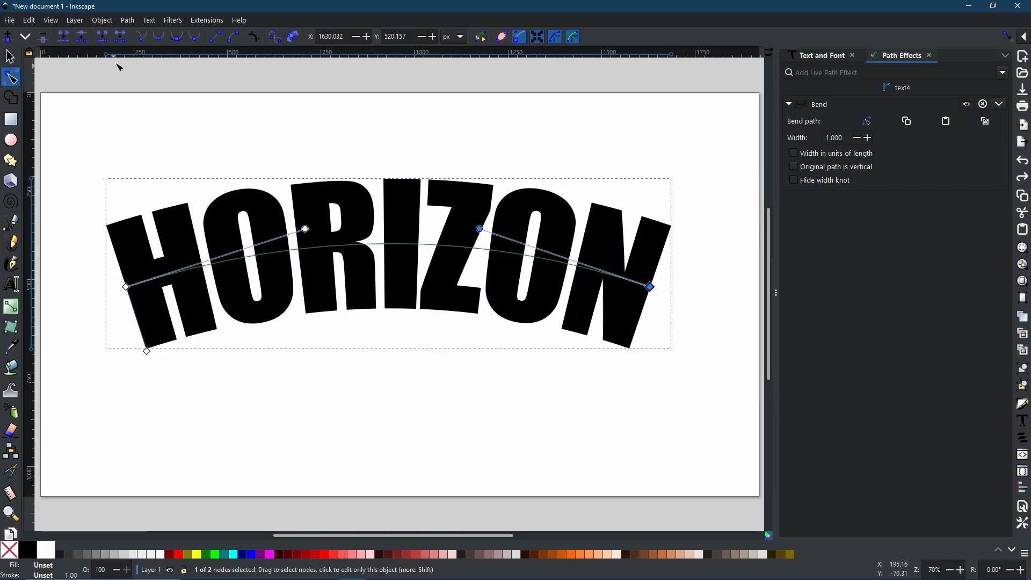
- Convert the arched lettering with its Bend effect to plain paths and ungroup the result
left_click(127, 20)
left_click(132, 36)
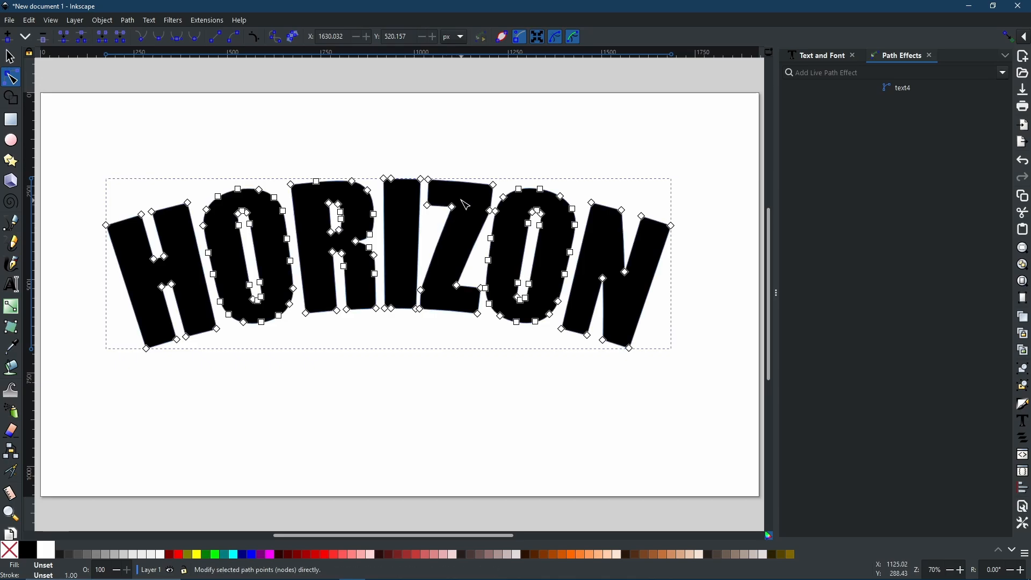
right_click(465, 204)
left_click(464, 267)
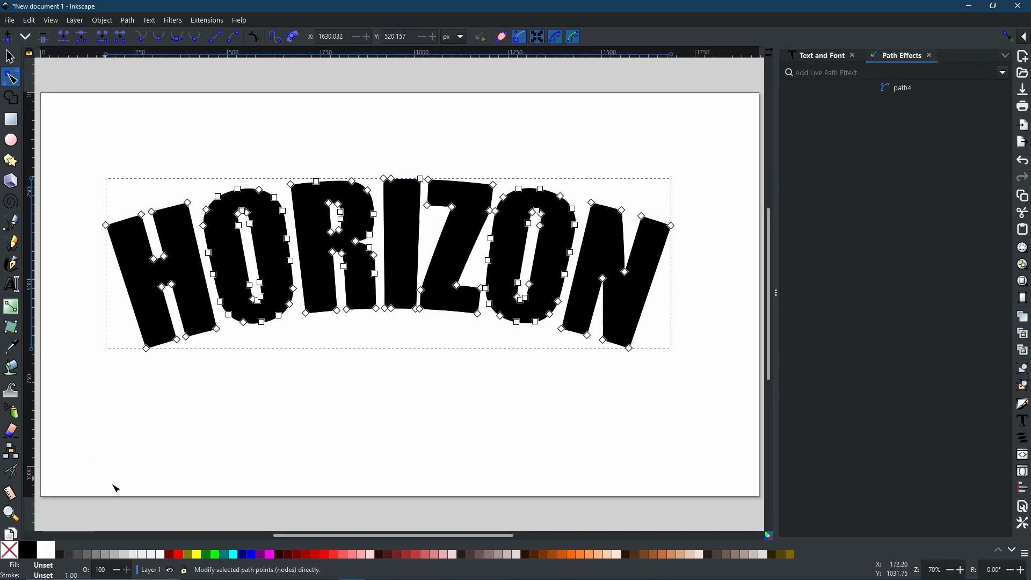
- Fill the arched HORIZON lettering with red
left_click(178, 554)
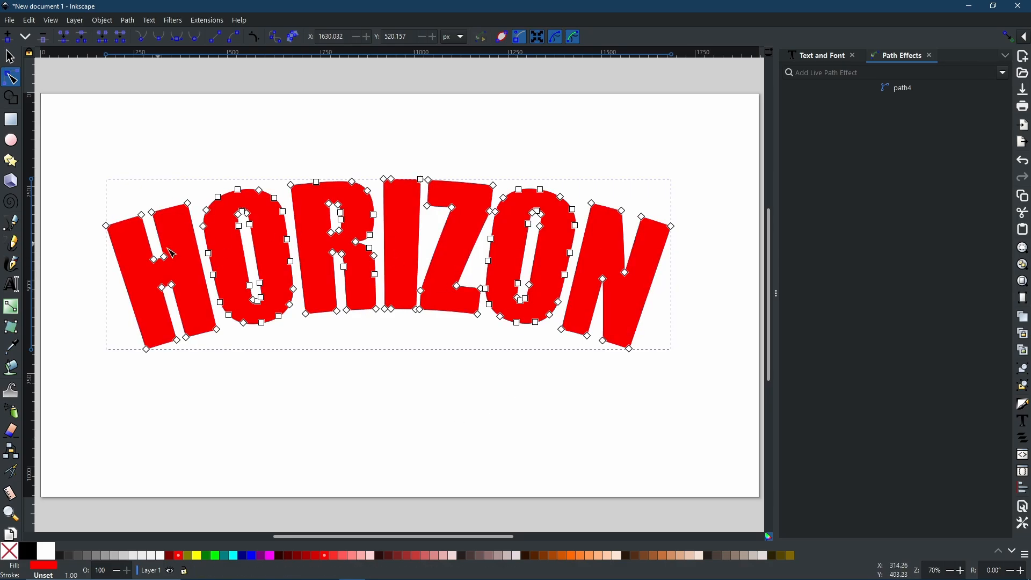
- Shrink the red lettering with a dynamic offset to about 1488 by 435 px, exposing a black border, and convert it to a path
left_click(129, 22)
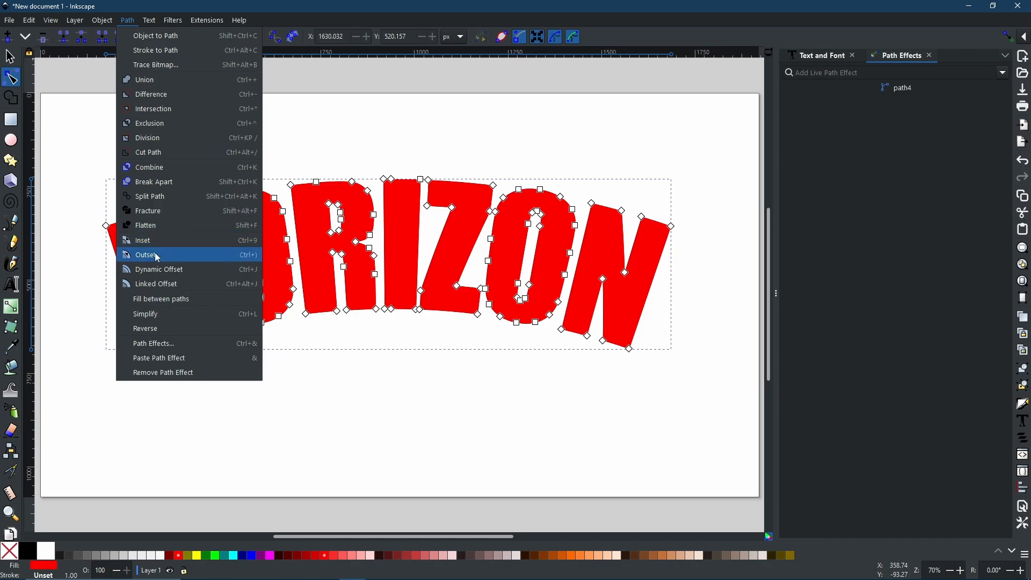
left_click(159, 269)
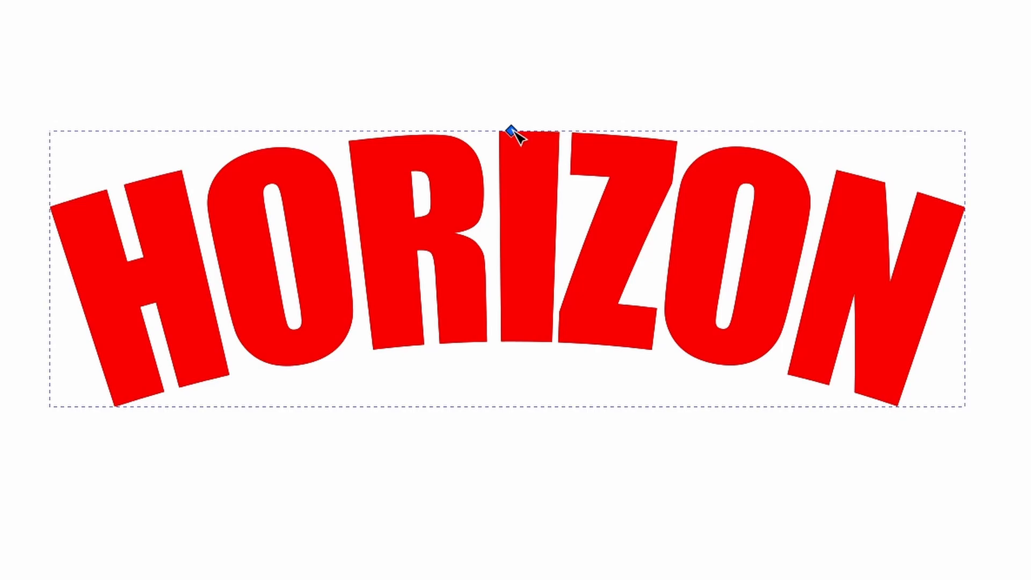
left_click_drag(515, 132, 520, 140)
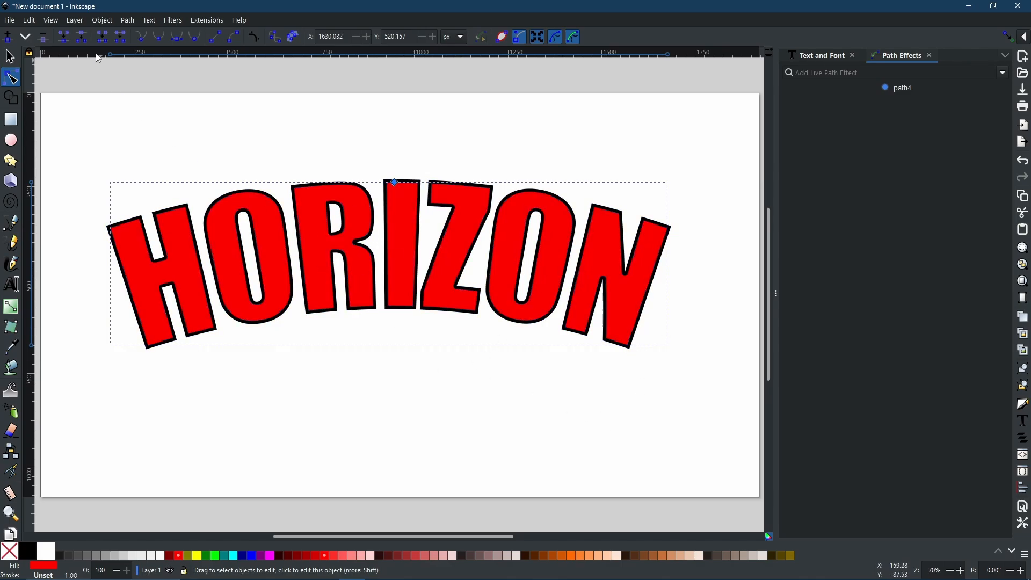
left_click(133, 19)
left_click(141, 37)
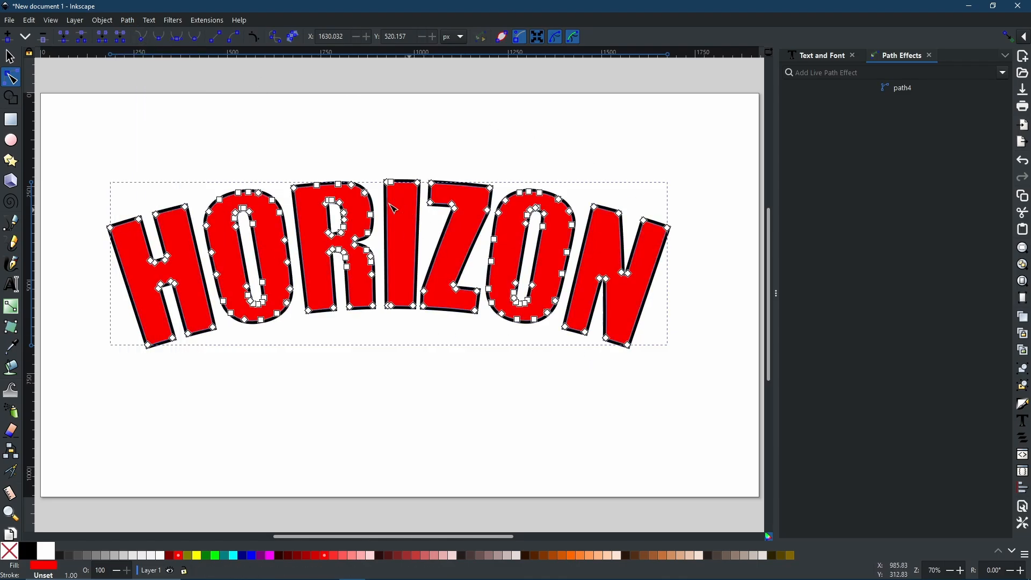
- Duplicate the red lettering as a yellow-filled copy with a dynamic offset
right_click(478, 208)
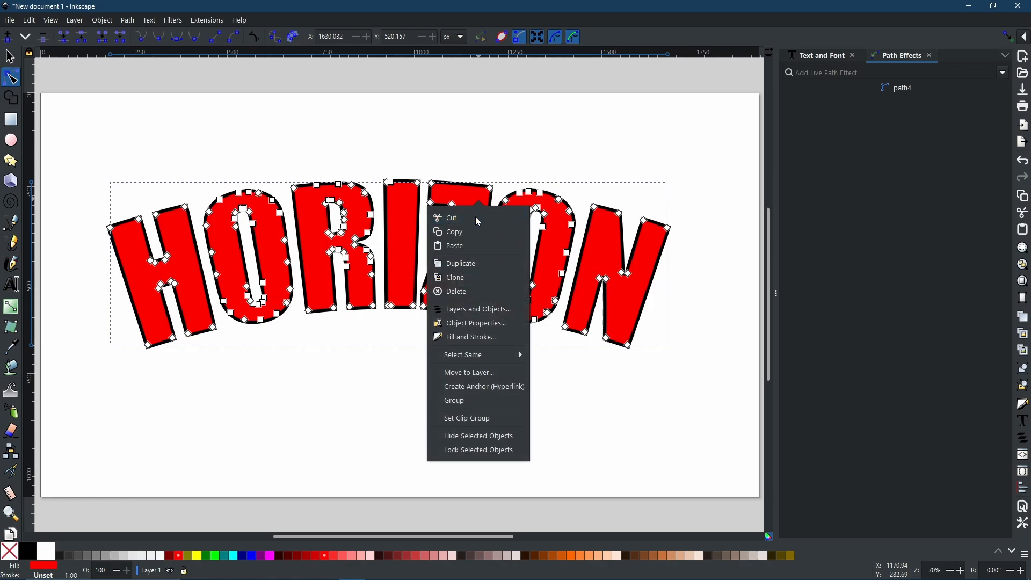
left_click(467, 263)
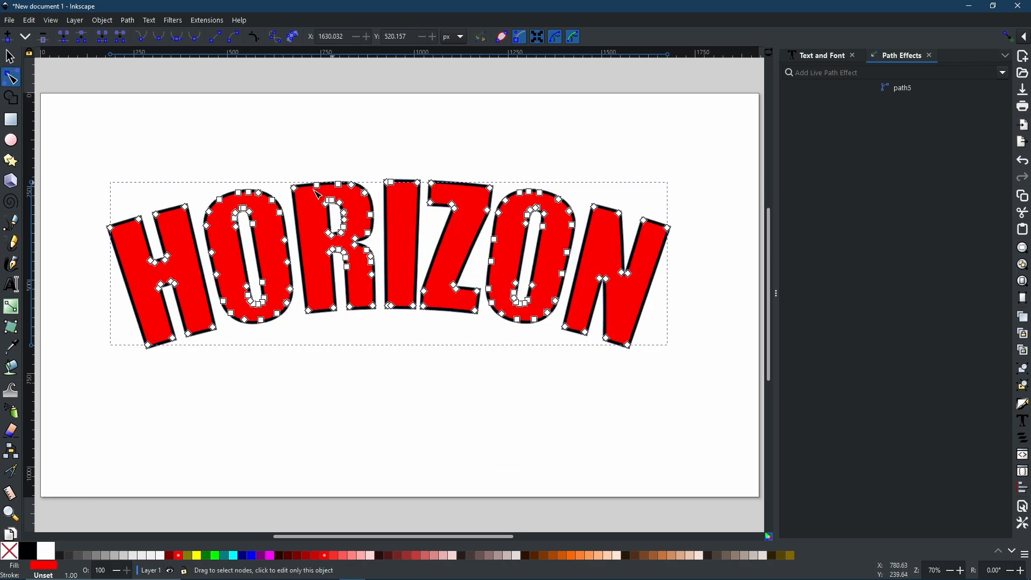
left_click(128, 21)
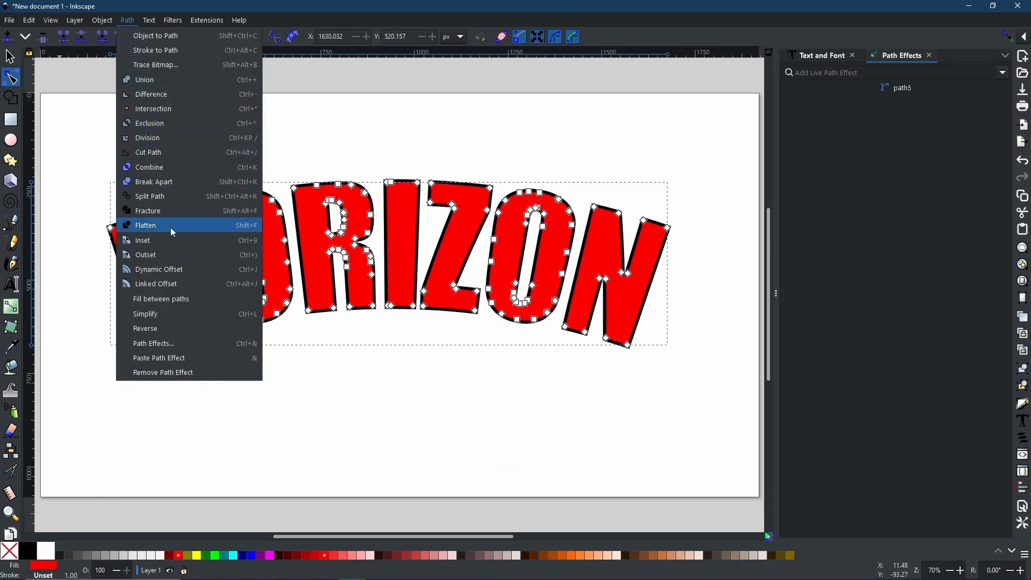
left_click(171, 269)
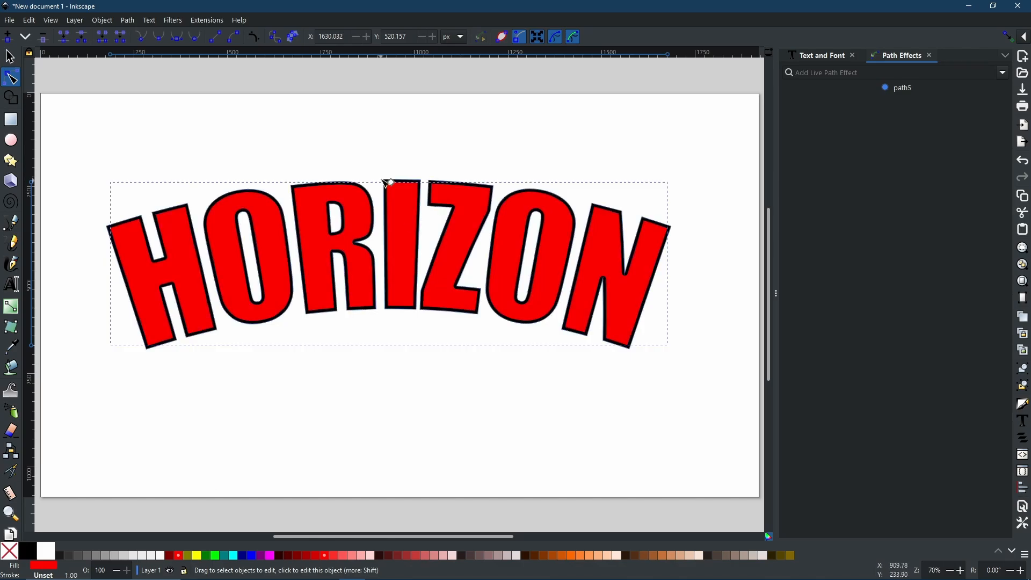
left_click(199, 558)
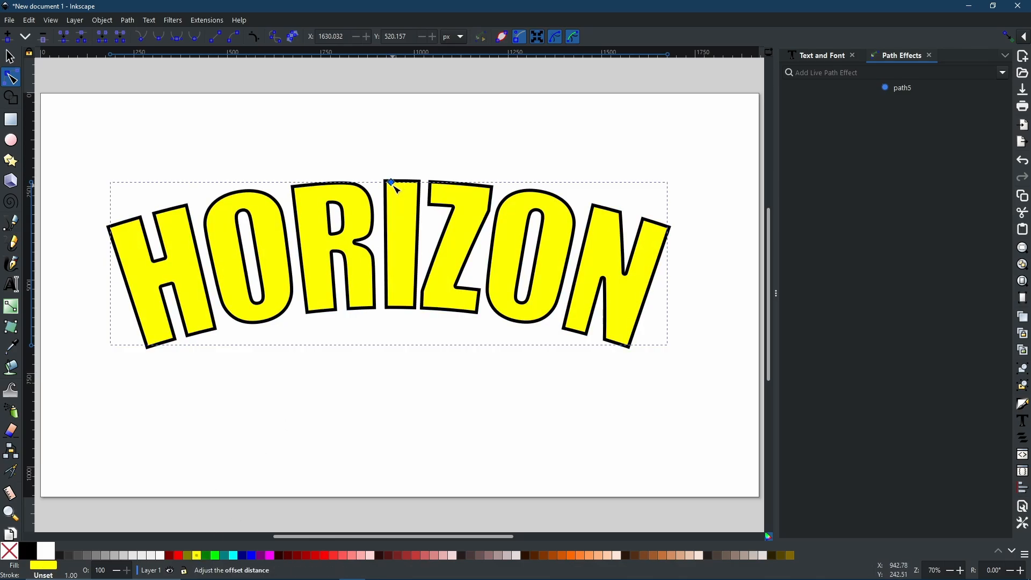
- Shrink the yellow lettering to about 1477 by 426 px, exposing a thin red border, and convert it to a path
left_click_drag(394, 185, 392, 185)
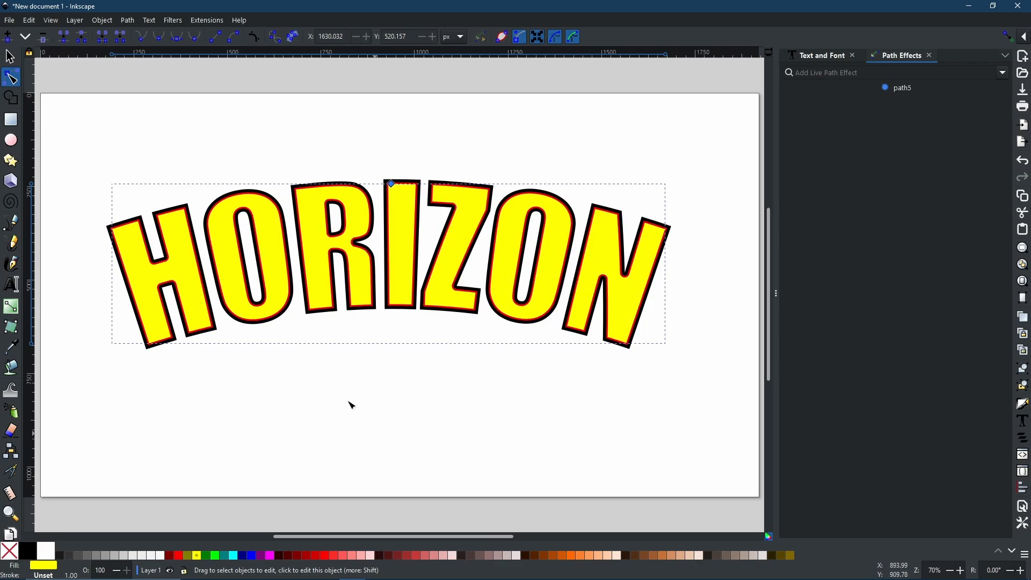
left_click(127, 21)
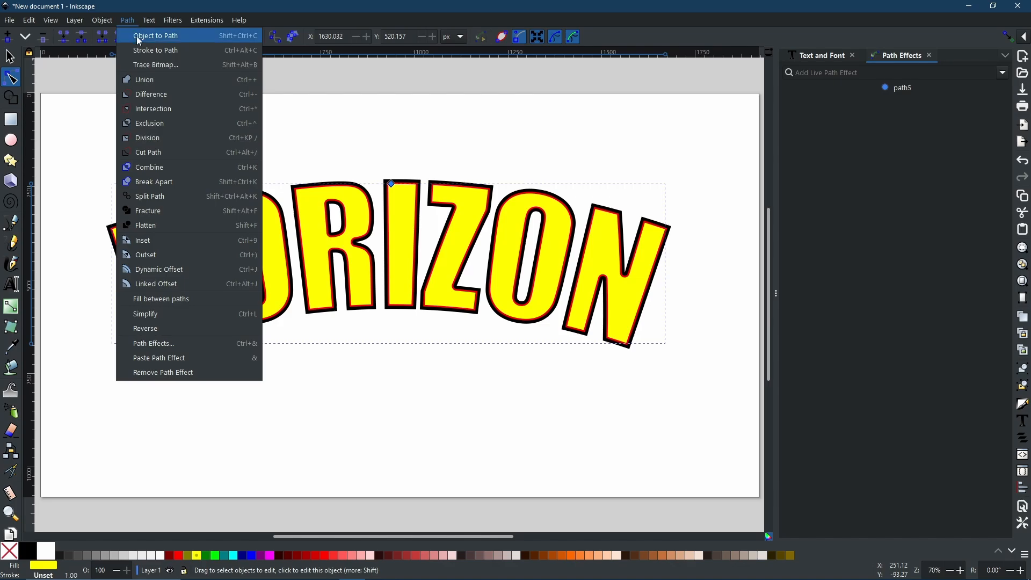
left_click(138, 38)
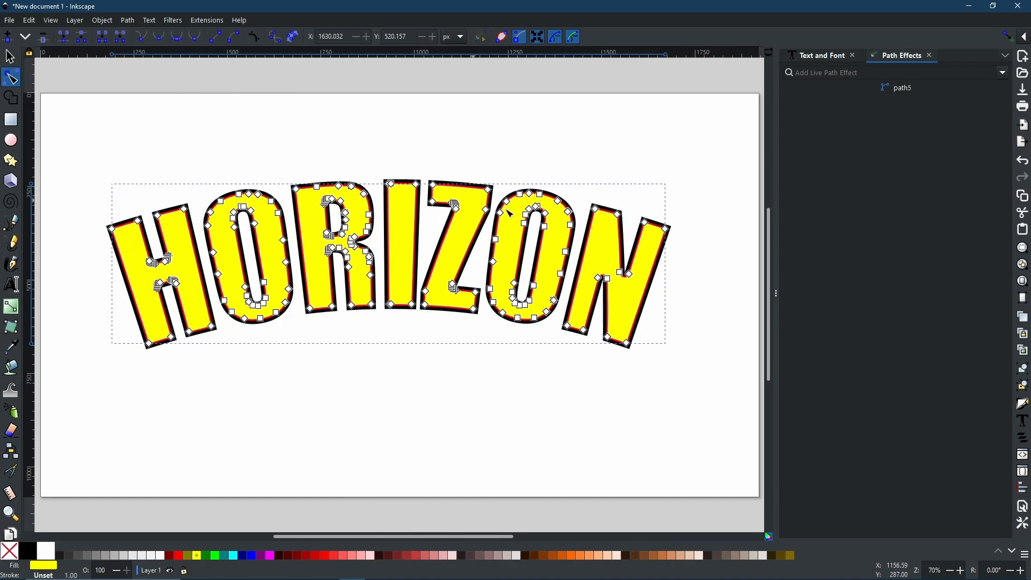
- Select only the black lettering at the back, beneath the red and yellow layers
left_click(11, 58)
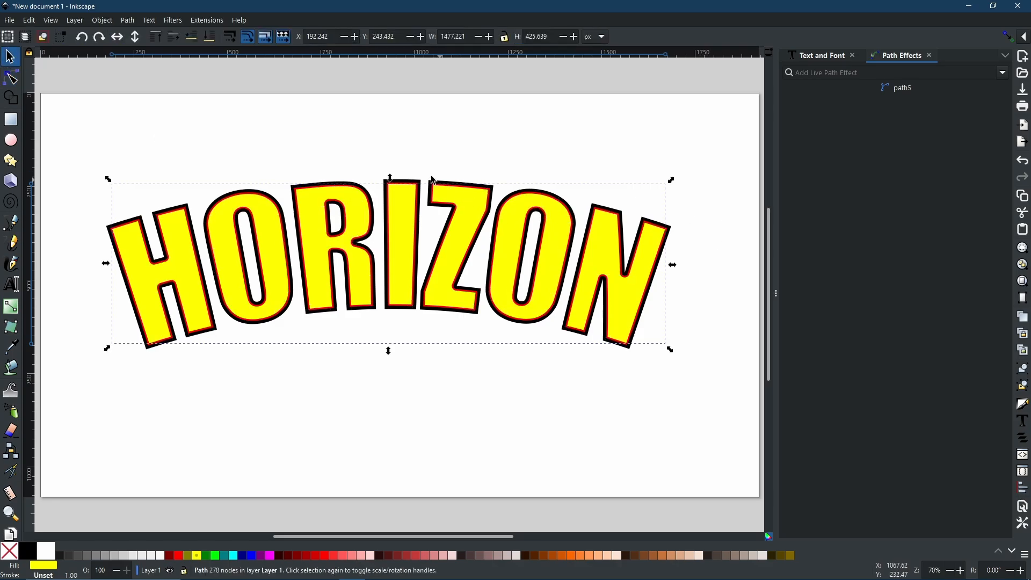
left_click(413, 182)
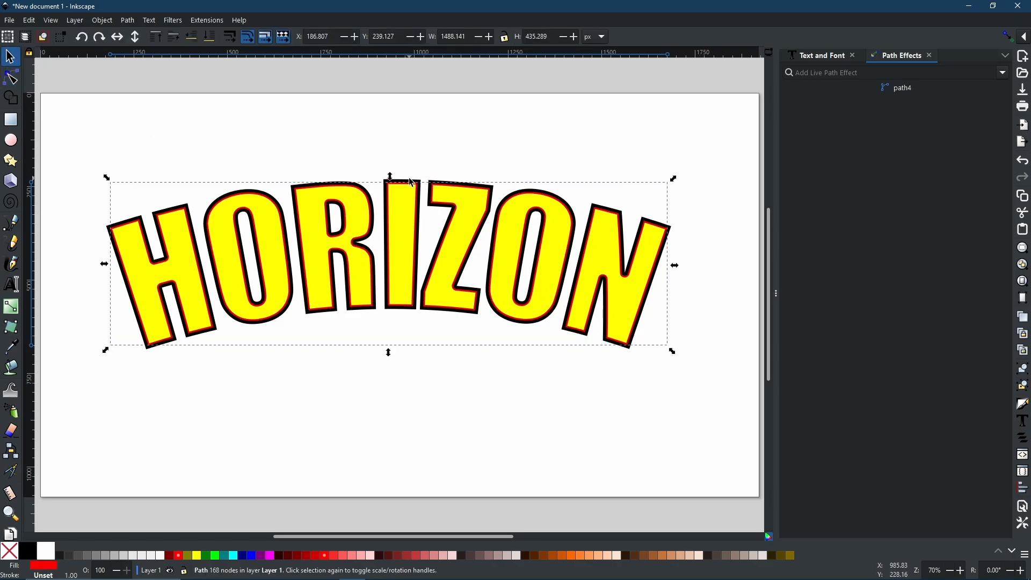
key("Escape")
left_click(415, 185)
scroll(412, 182, "up", 6)
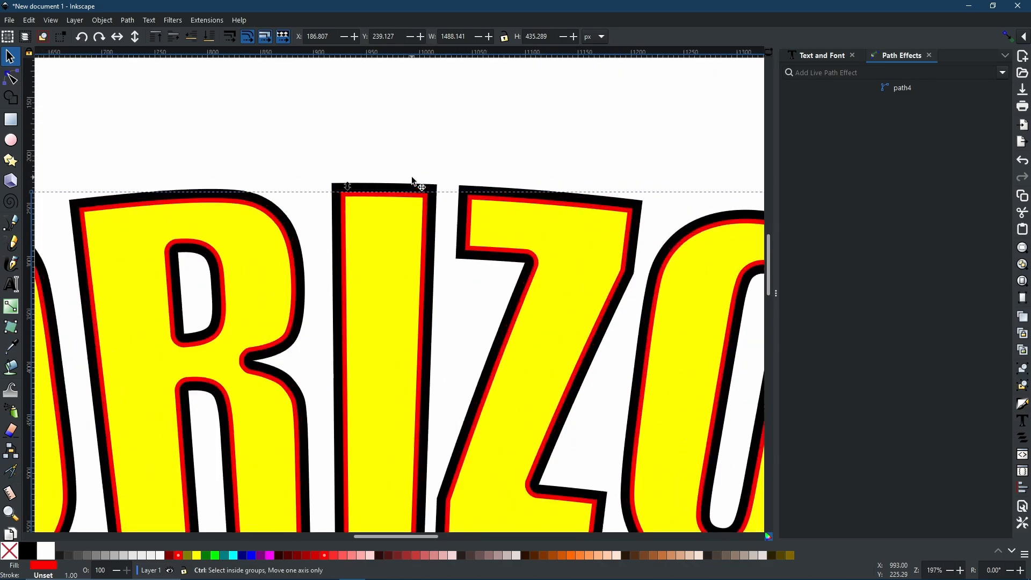
left_click(424, 198)
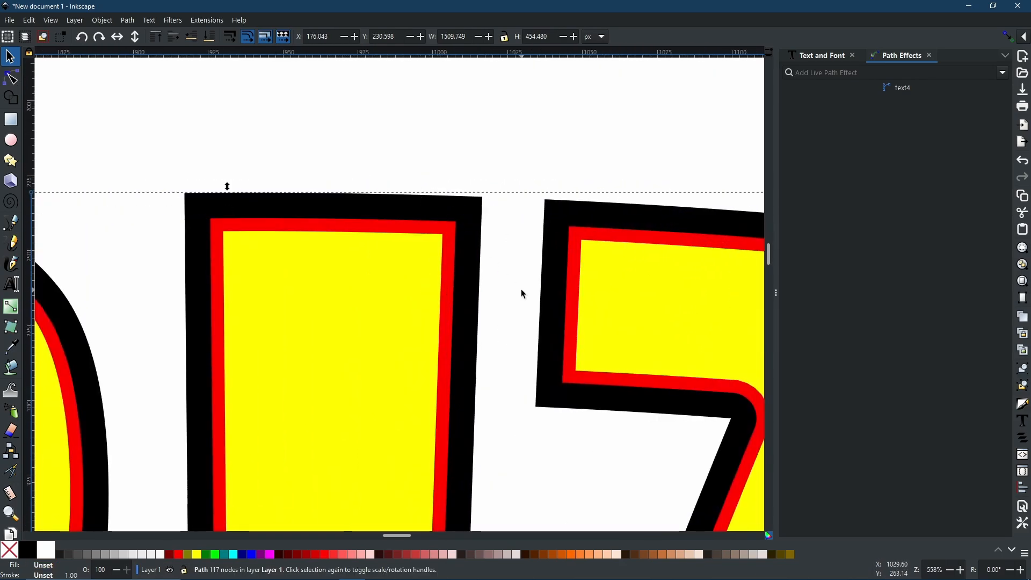
scroll(497, 276, "down", 5)
key("shift+ctrl+c")
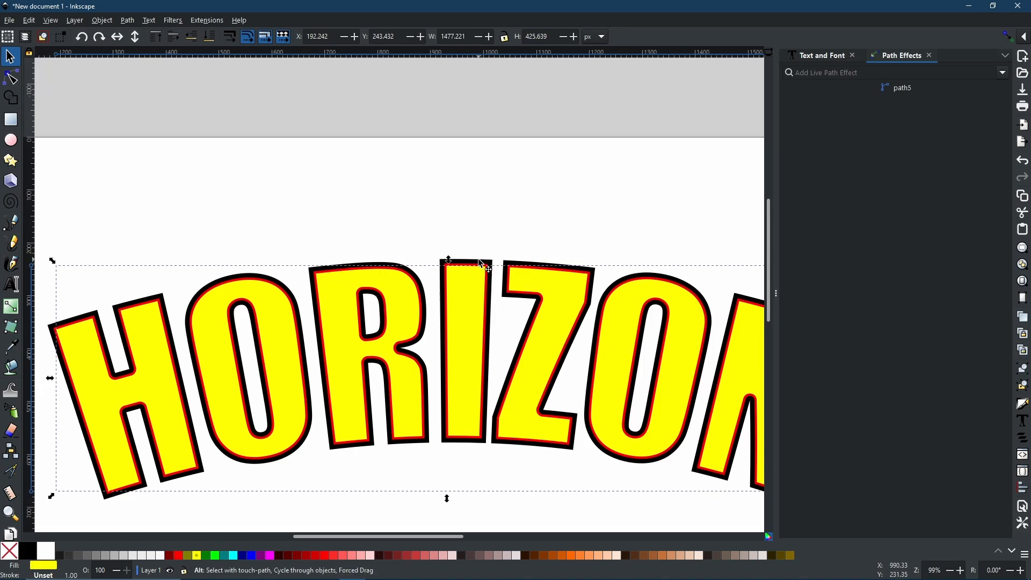
key("ctrl+z")
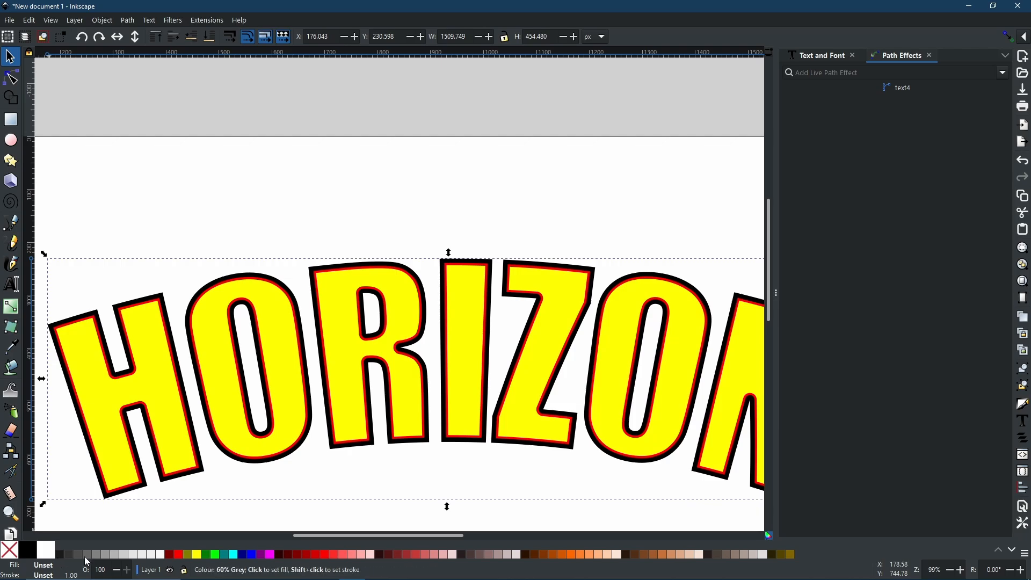
key("5")
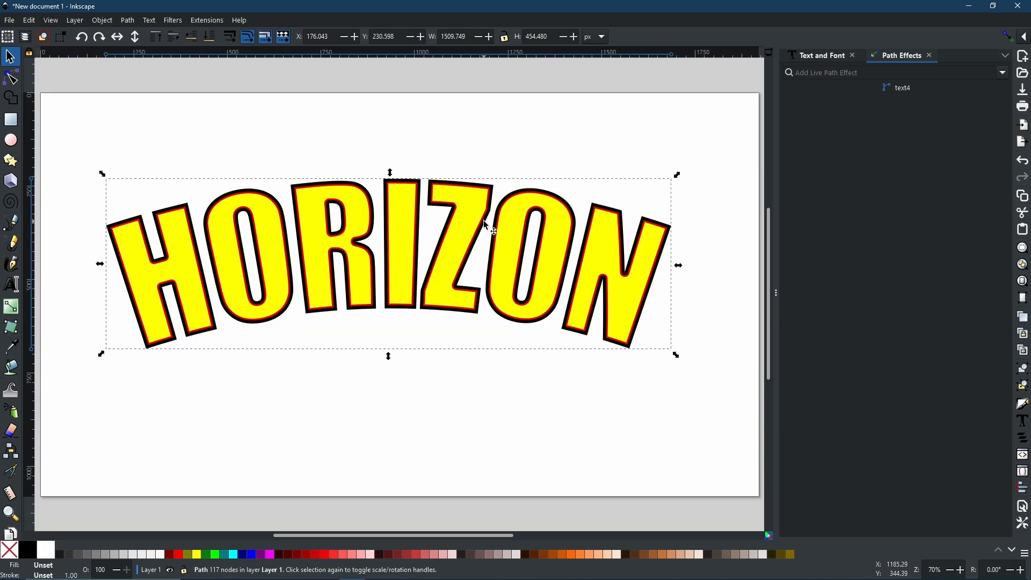
- Duplicate the black lettering and fill the copy with cyan
right_click(424, 182)
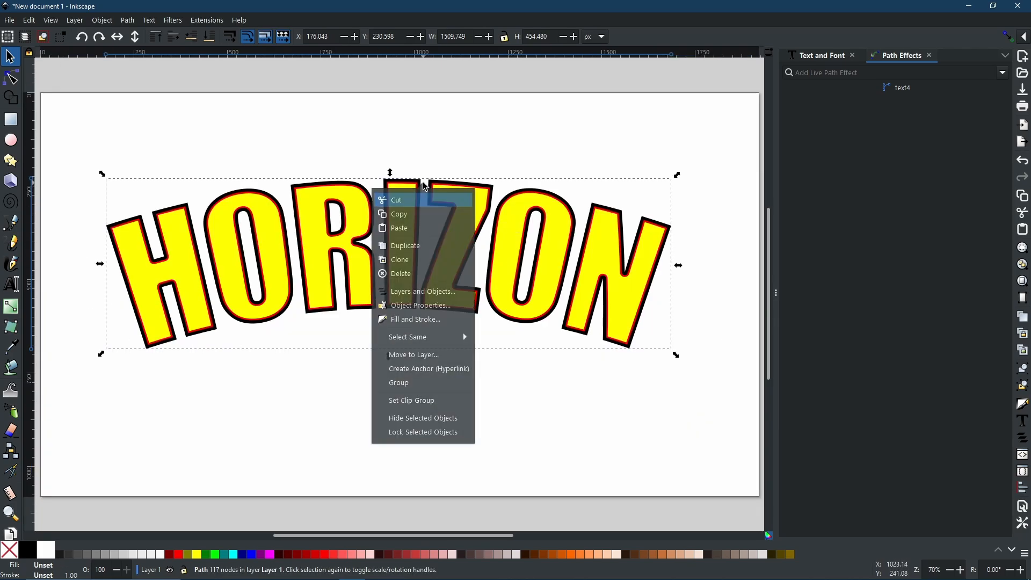
left_click(406, 247)
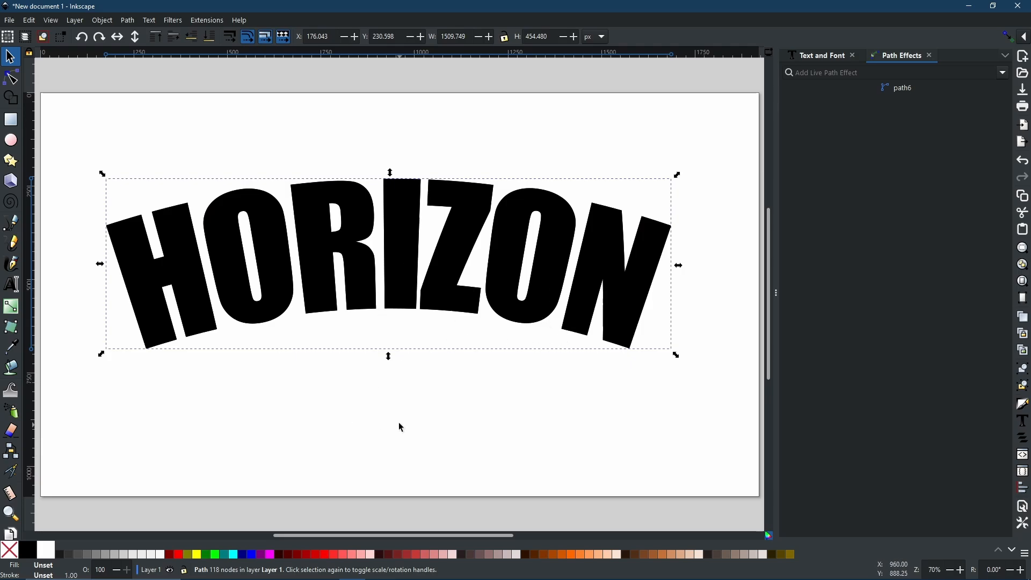
left_click(239, 556)
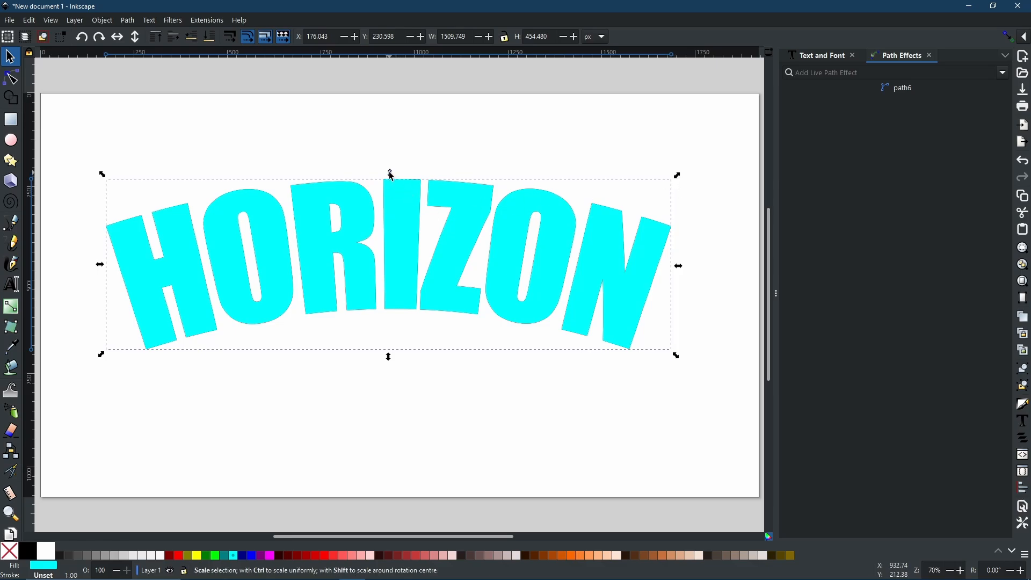
- Resize the cyan lettering to about 1524 by 443 px and place it about 16 px lower, behind all other lettering
left_click_drag(392, 175, 391, 180)
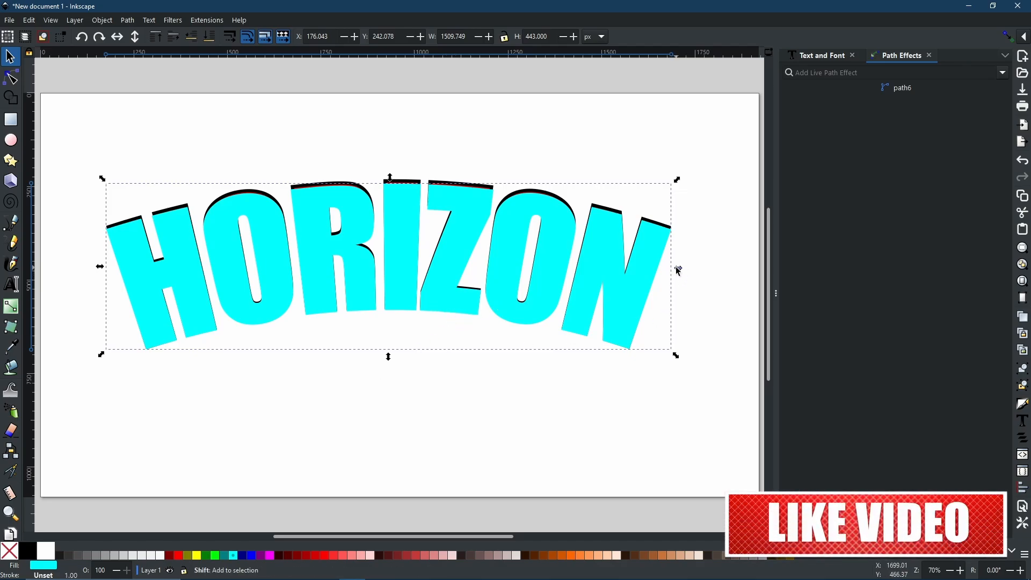
left_click_drag(679, 268, 679, 267)
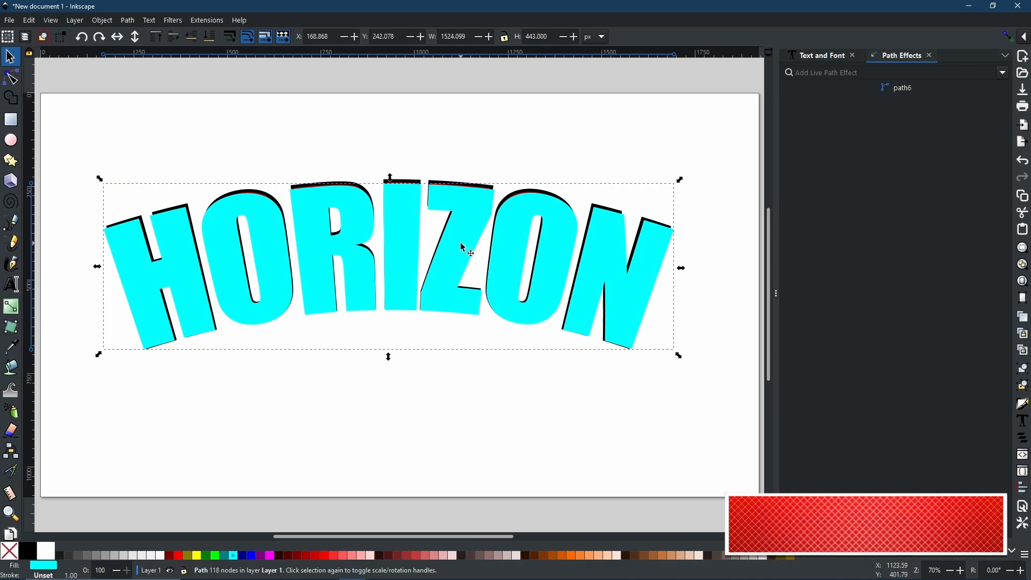
left_click_drag(463, 247, 466, 257)
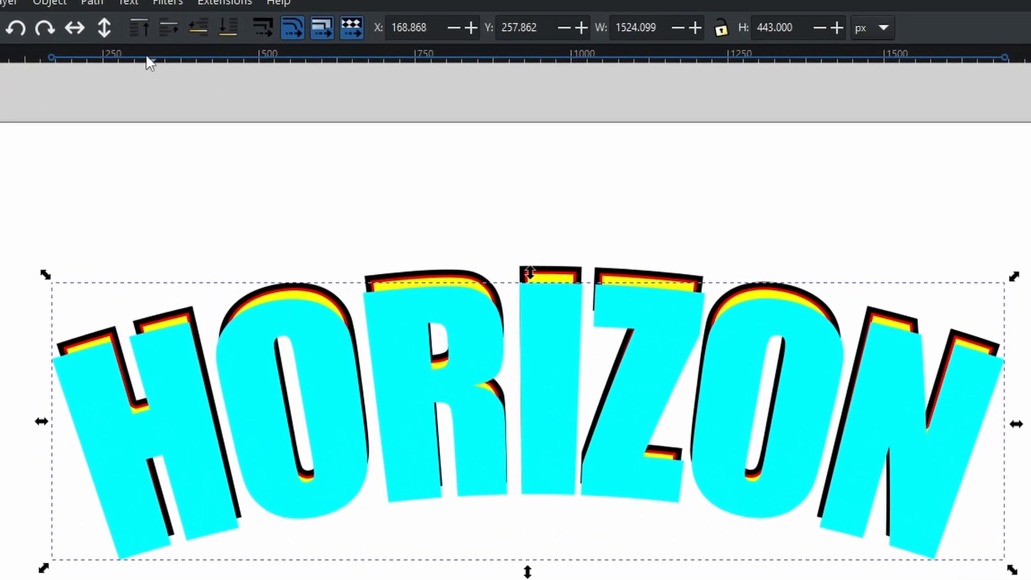
left_click(226, 35)
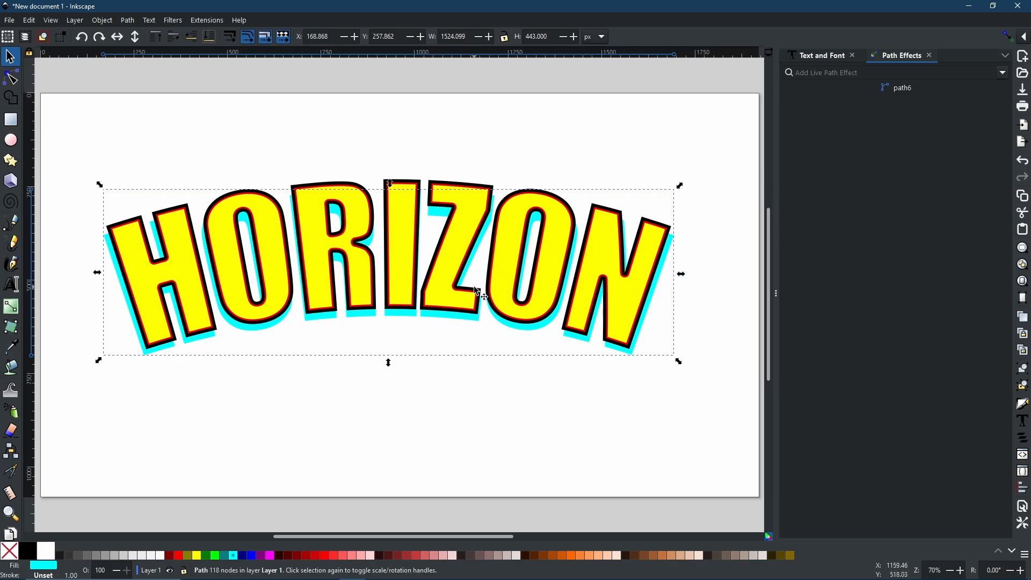
- Draw an ellipse with radii of about 921 and 437 px over the lettering's lower half and set its opacity to 49%
key("minus")
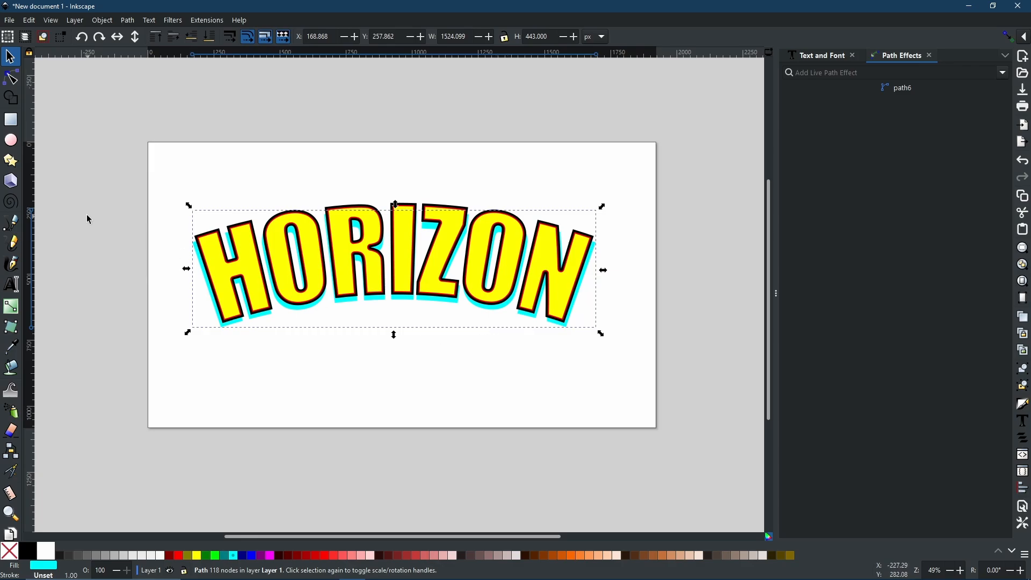
left_click(13, 146)
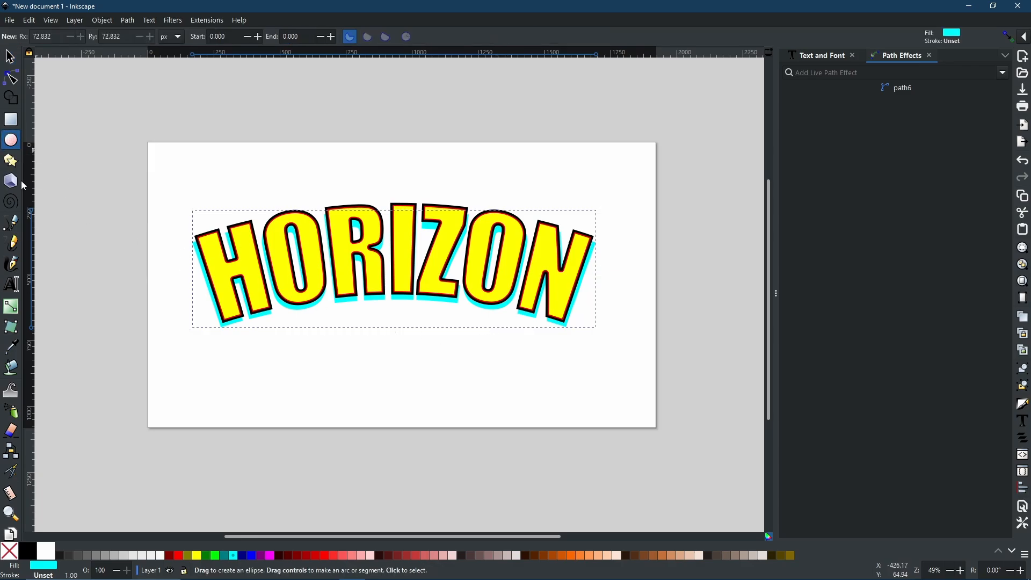
left_click_drag(151, 253, 635, 484)
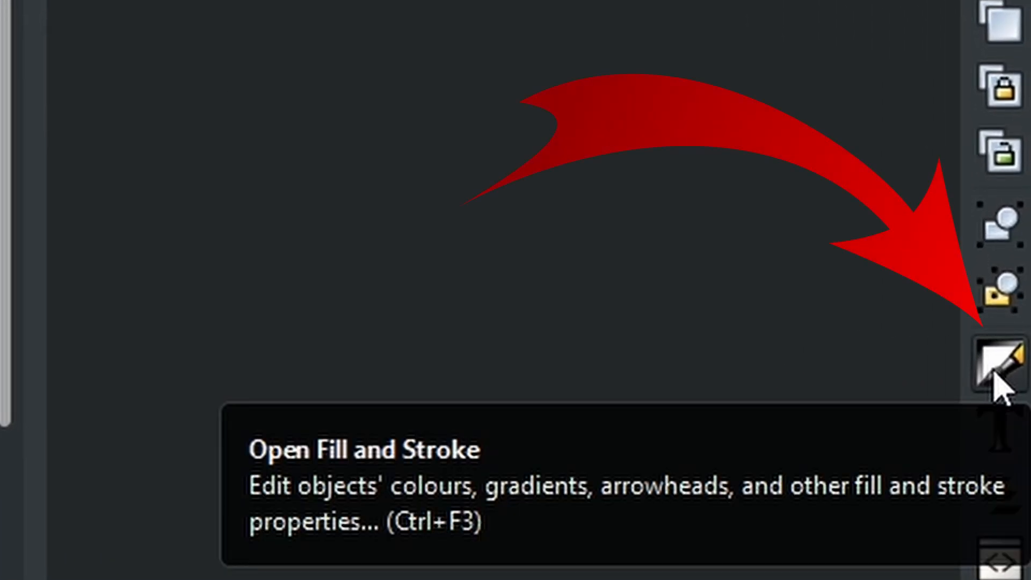
left_click(999, 370)
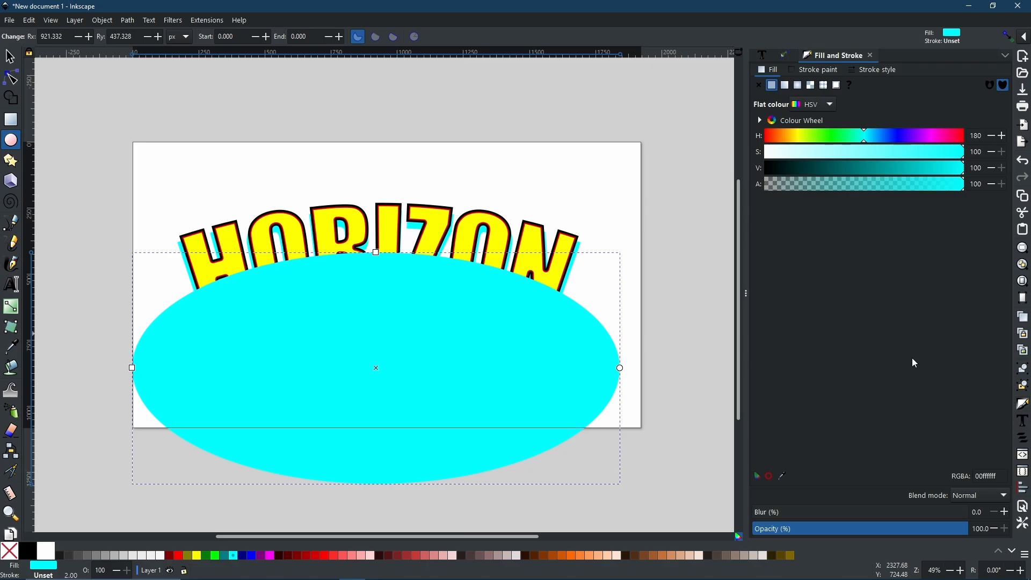
mouse_move(854, 534)
left_mouse_down()
mouse_move(925, 534)
mouse_move(858, 536)
left_mouse_up()
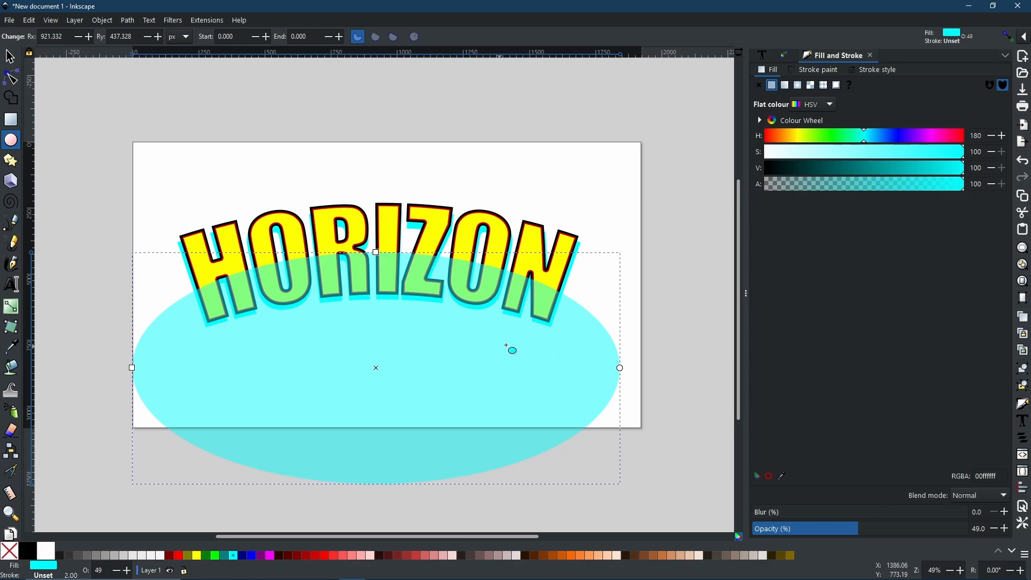
- Widen the ellipse to about 2019 px and reposition it at about X -59, Y 388 px, roughly centred under the lettering
left_click(9, 56)
mouse_move(429, 365)
left_mouse_down()
mouse_move(439, 360)
mouse_move(426, 355)
left_mouse_up()
left_click_drag(624, 357, 671, 356)
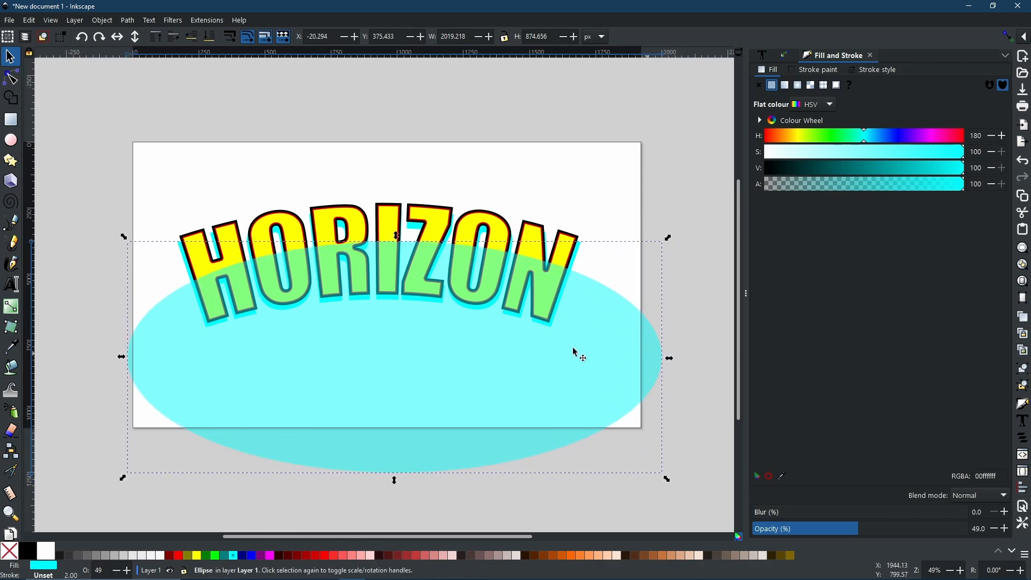
mouse_move(383, 376)
left_mouse_down()
mouse_move(363, 380)
mouse_move(382, 373)
mouse_move(373, 377)
left_mouse_up()
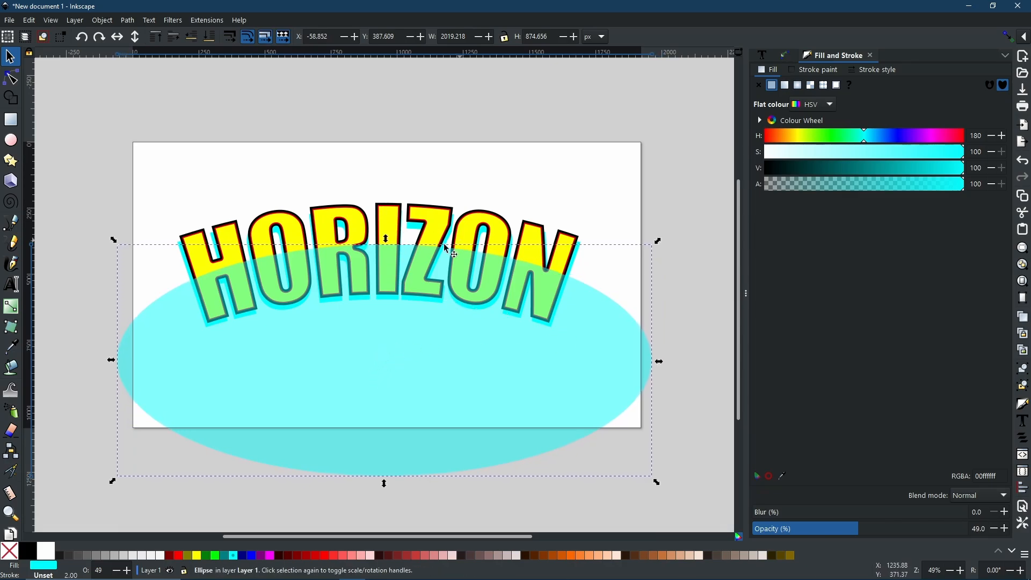
- Centre the ellipse horizontally on the yellow lettering, aligning relative to the last selected object, and clear the selection
left_click(392, 231, "shift")
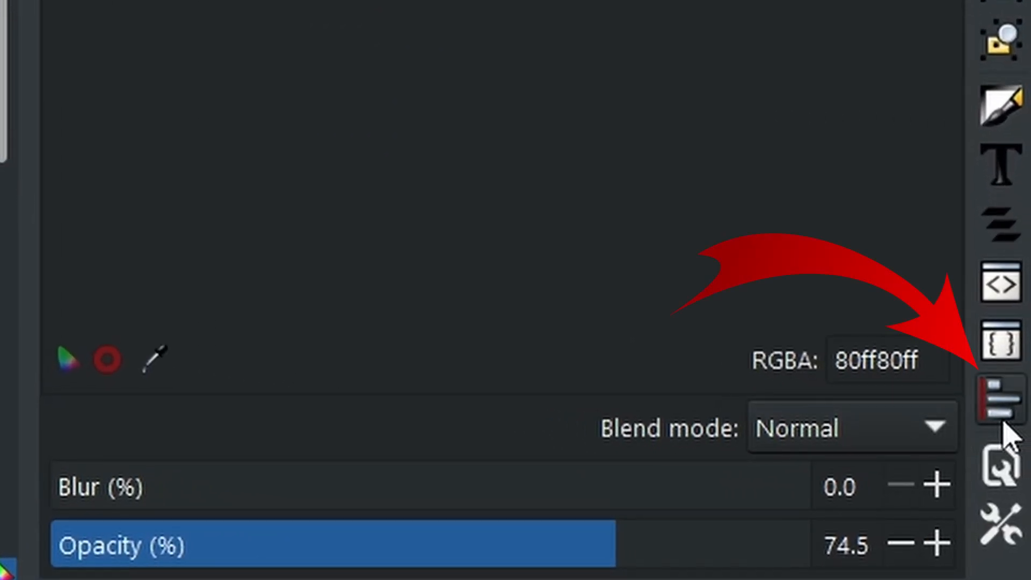
left_click(1001, 422)
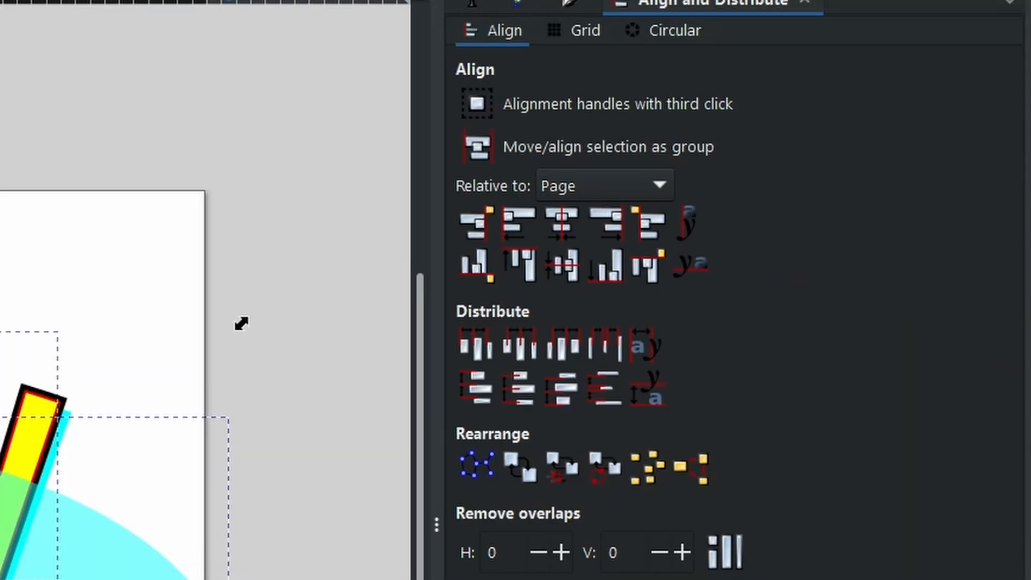
left_click(651, 181)
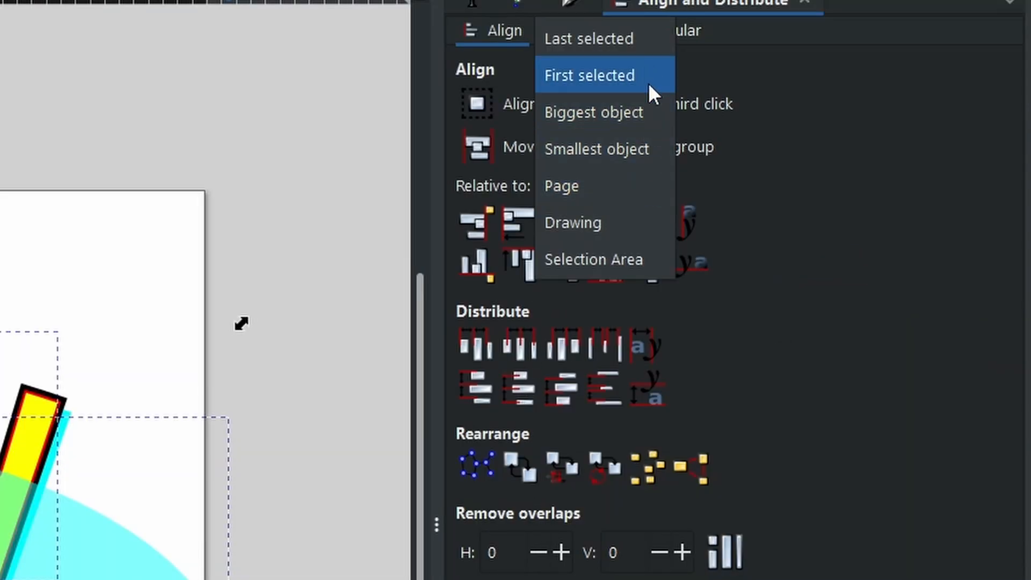
left_click(637, 42)
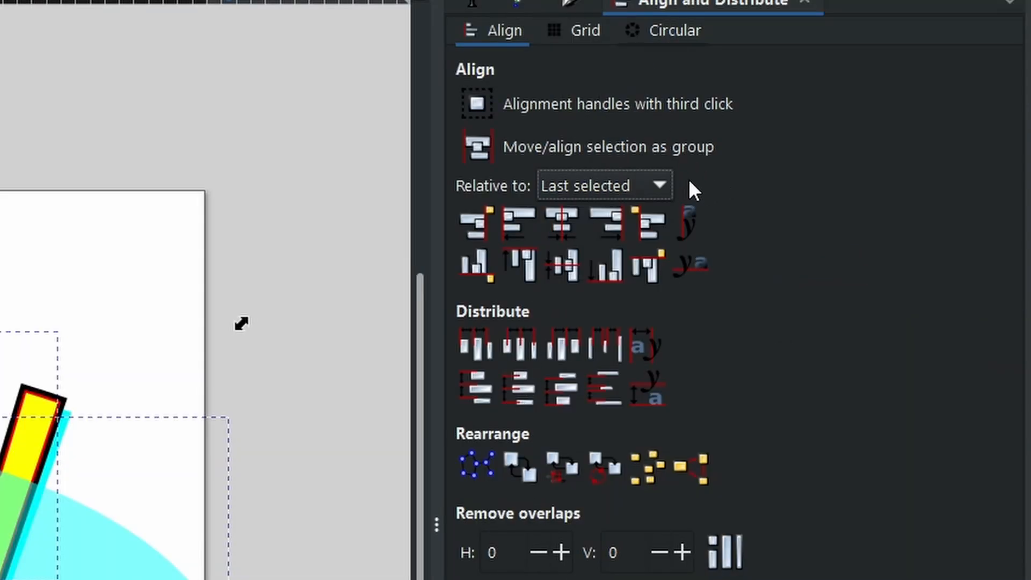
left_click(560, 224)
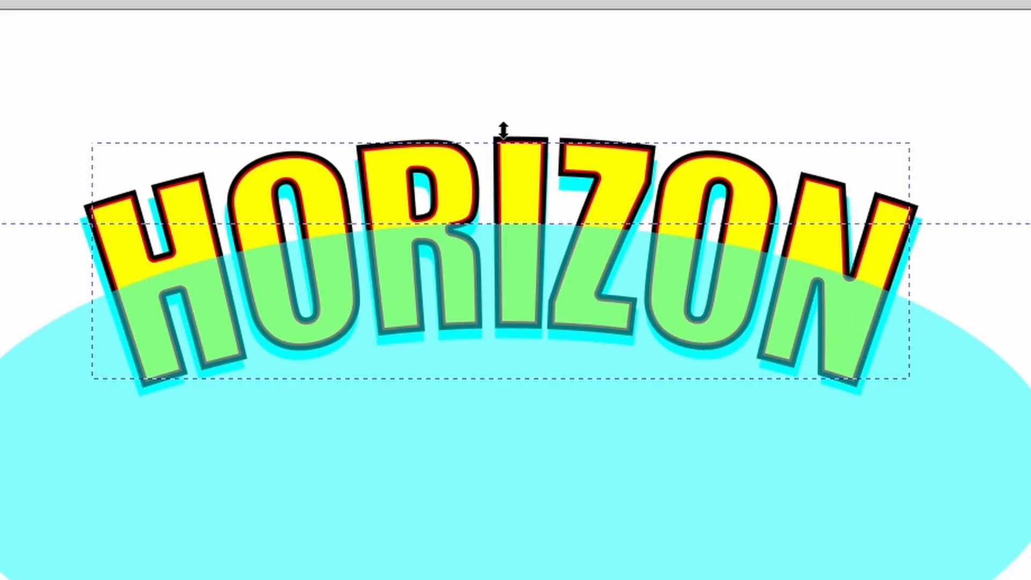
key("Escape")
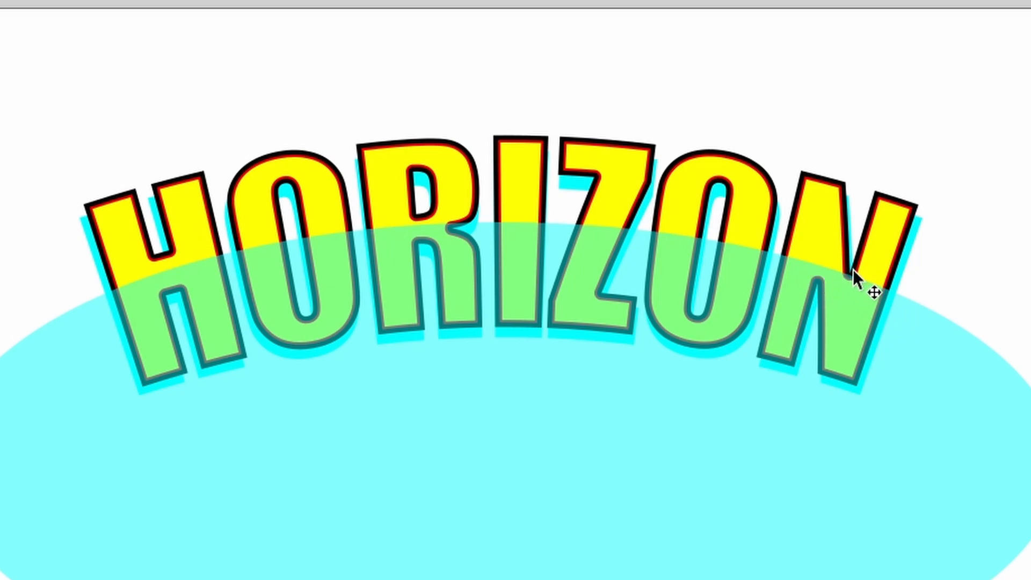
- Nudge the ellipse slightly lower to about X -79, Y 400 px, keeping it centred under the lettering
left_click(539, 378)
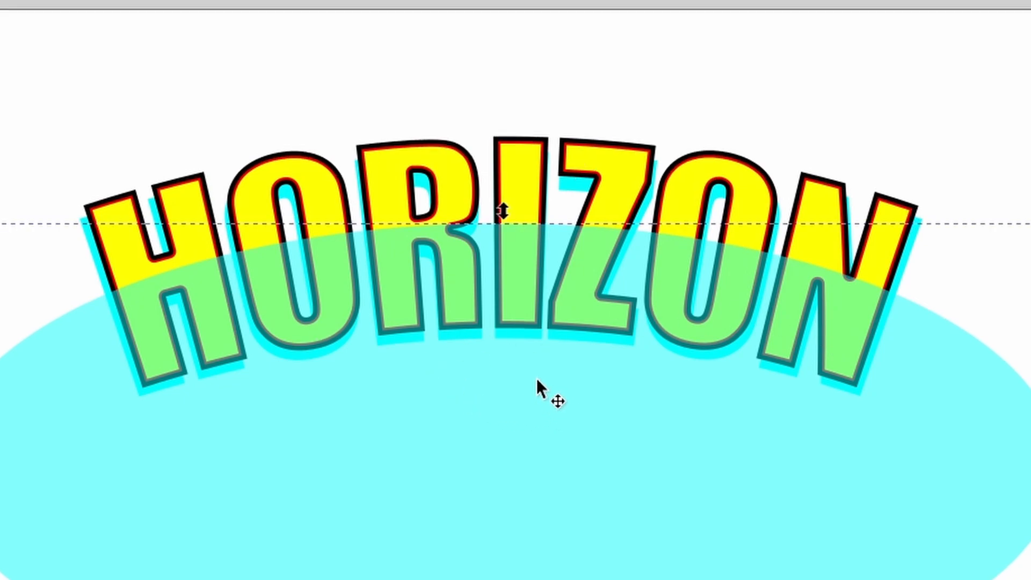
left_click_drag(536, 378, 543, 389)
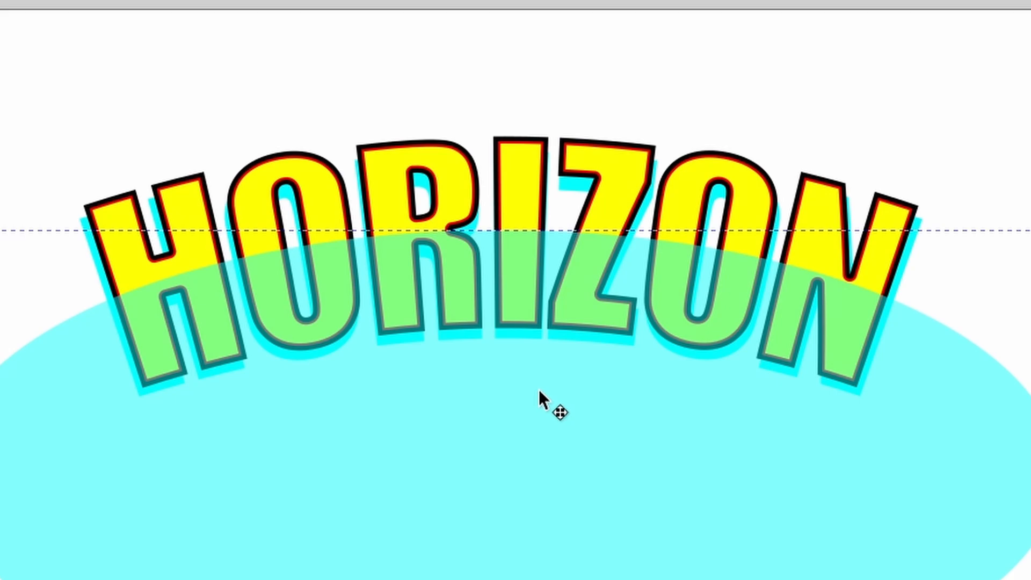
left_click_drag(539, 388, 548, 389)
key("Left")
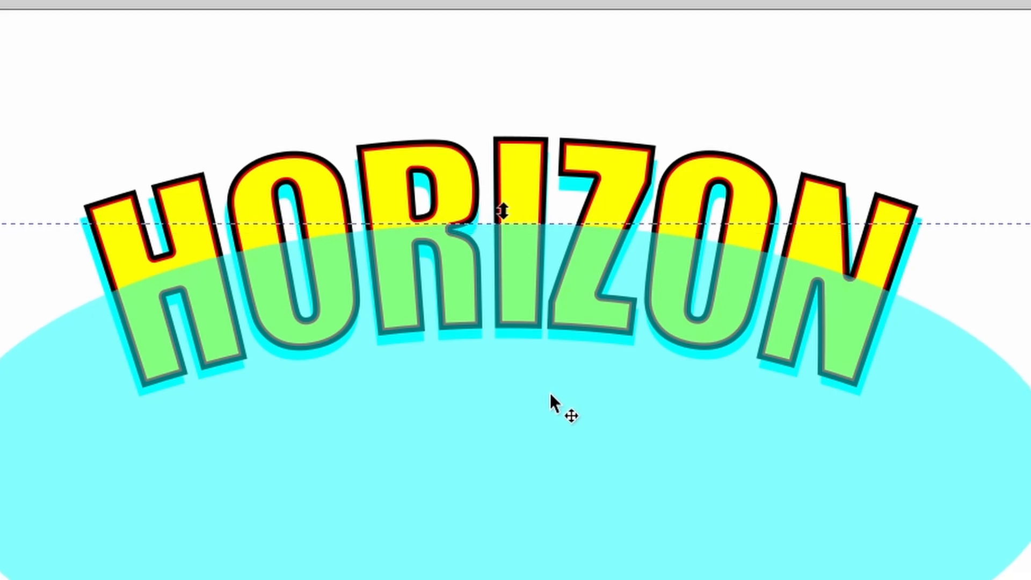
key("Down")
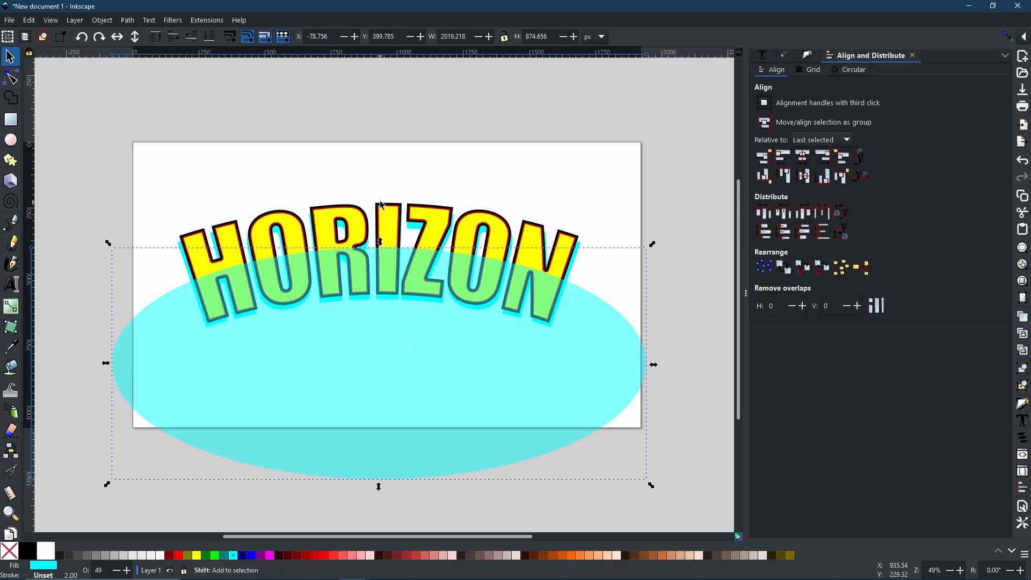
- Intersect the ellipse with the yellow lettering to keep only the letters' lower half as the overlay
left_click(386, 218, "shift")
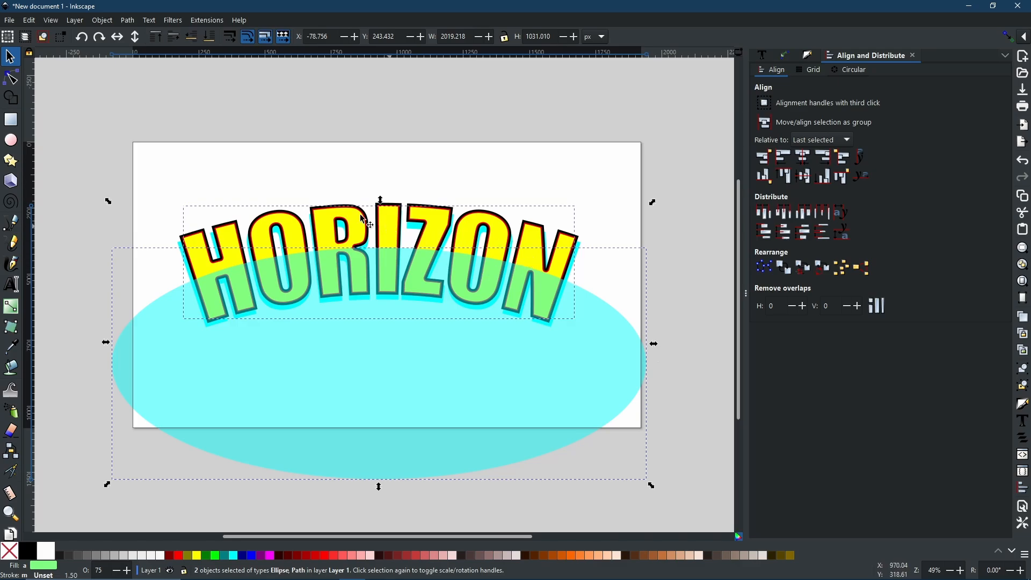
left_click(129, 20)
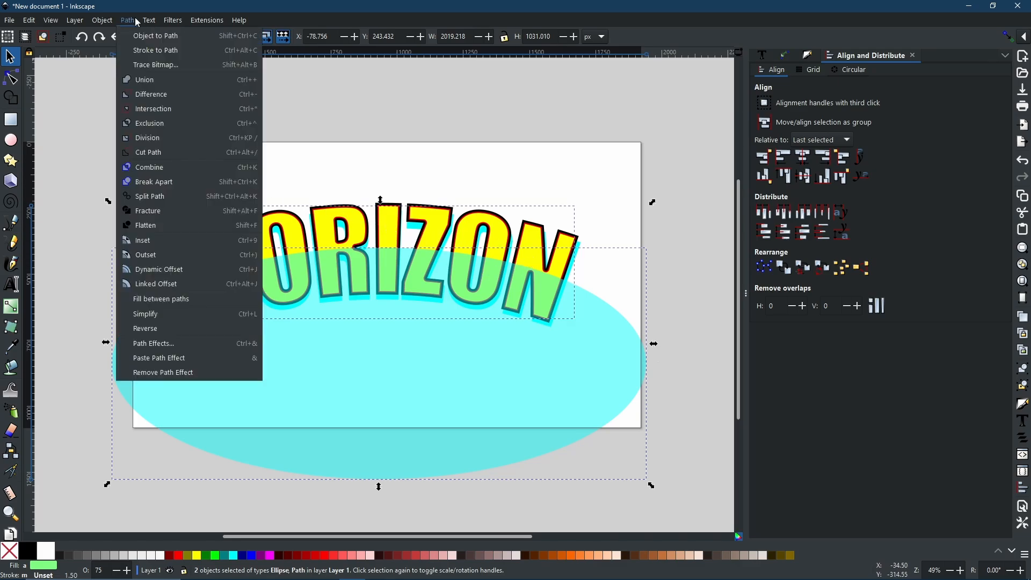
left_click(156, 111)
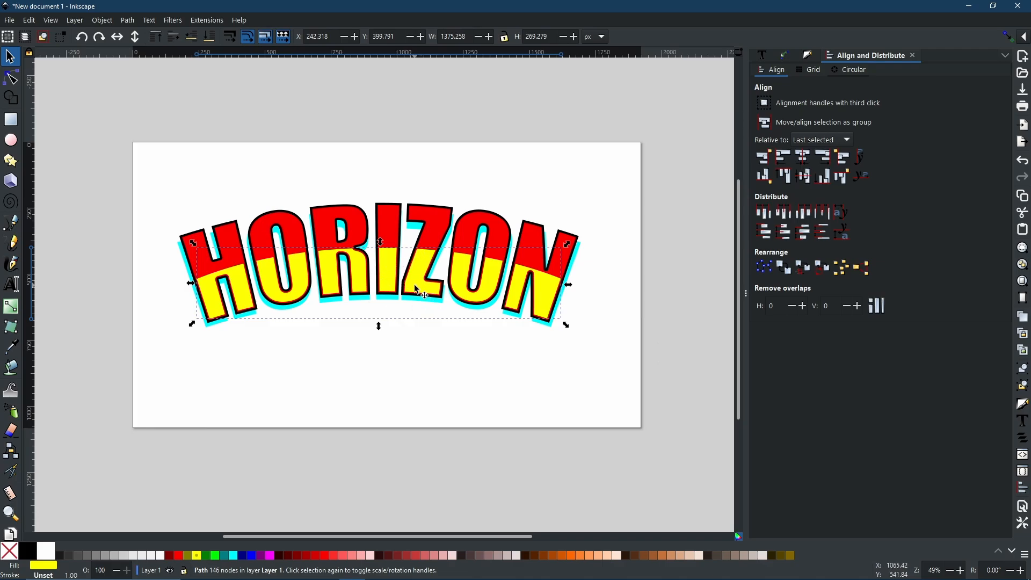
- Recolour the red lettering light blue with hue 210, saturation 50 and value 100
left_click(435, 234)
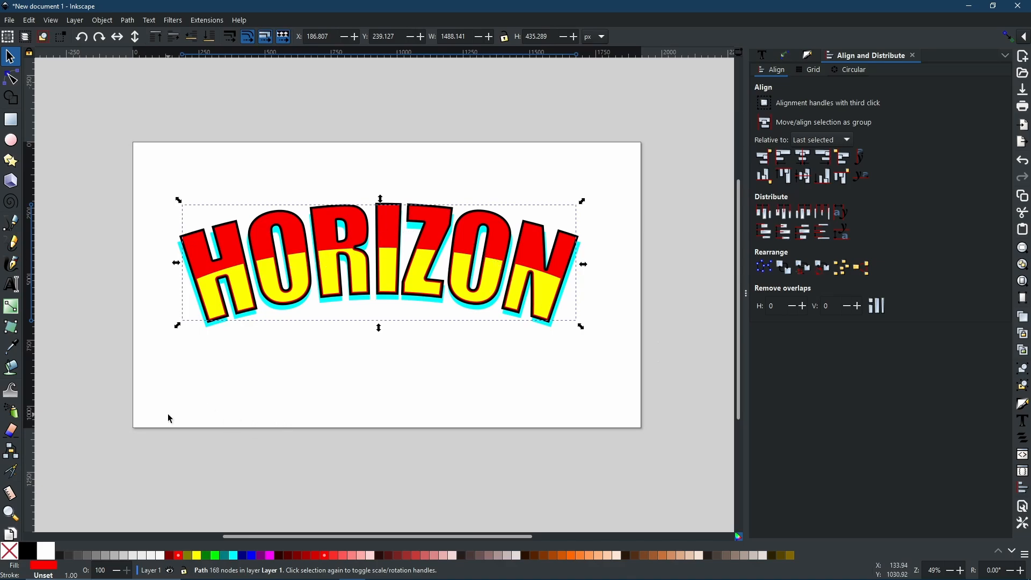
left_click(809, 55)
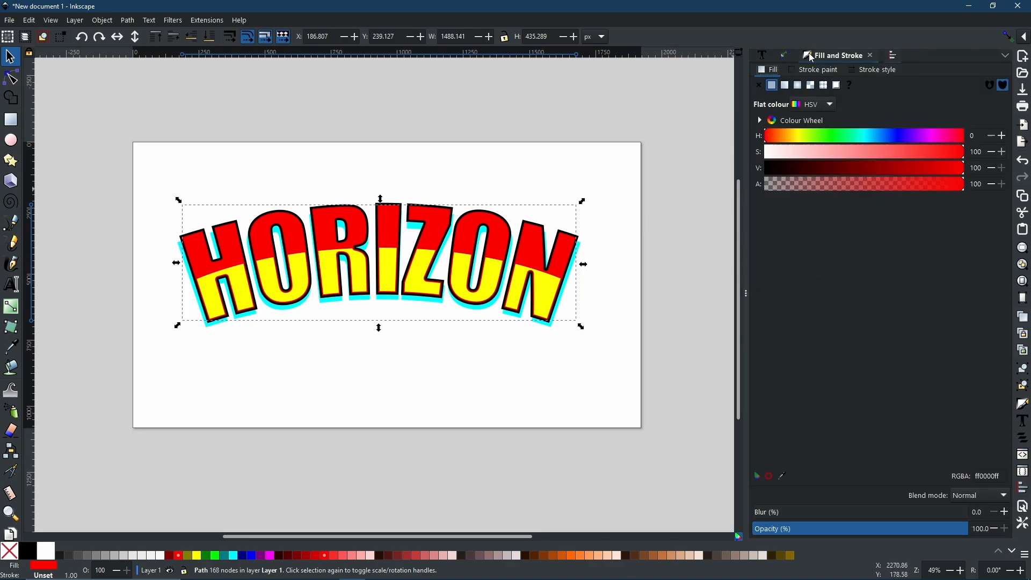
left_click(881, 137)
left_click_drag(879, 136, 864, 154)
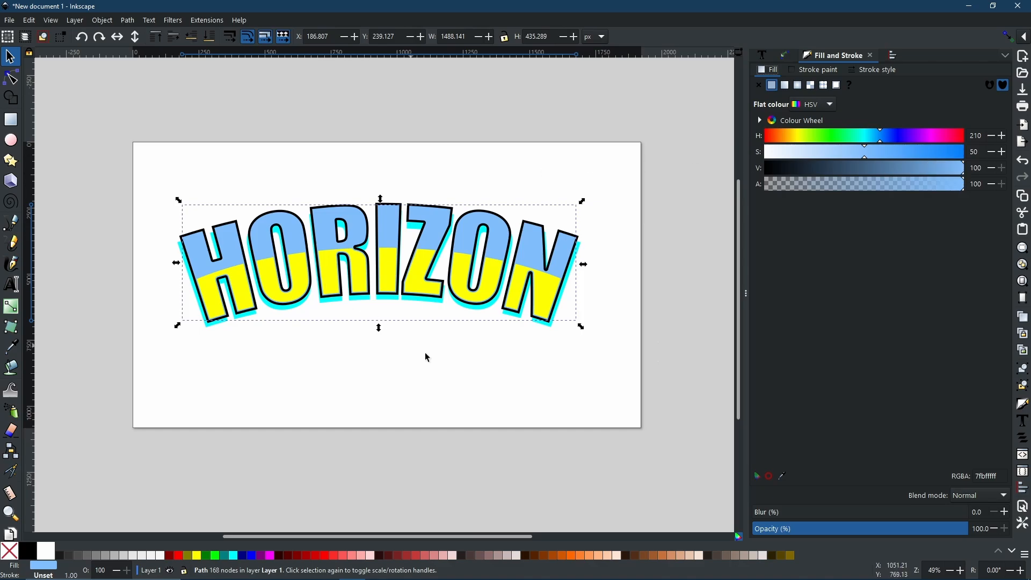
- Change the yellow lower half to hue 210 and give it a vertical linear gradient running from its top edge to its bottom edge
left_click(398, 270)
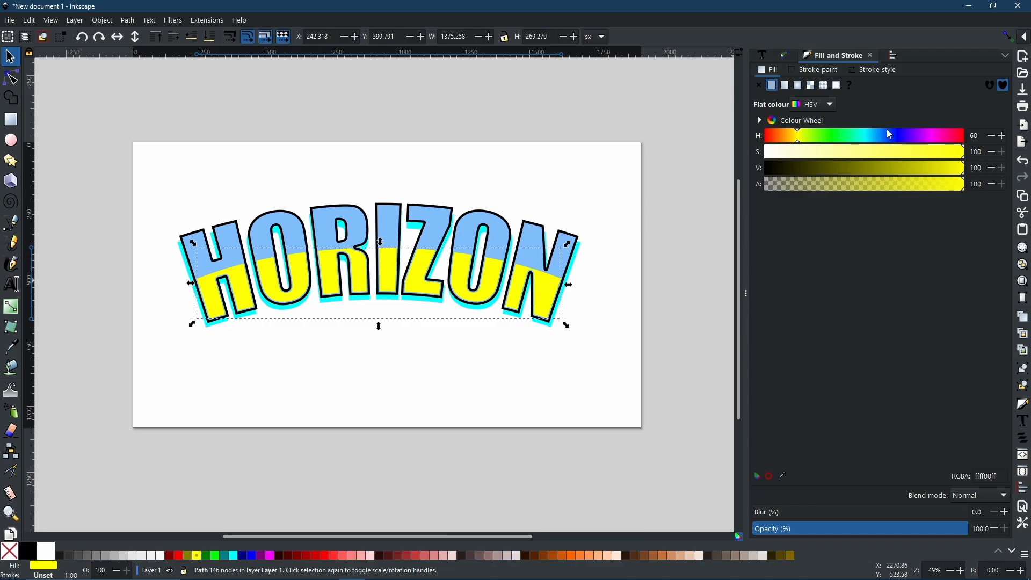
left_click_drag(864, 136, 880, 137)
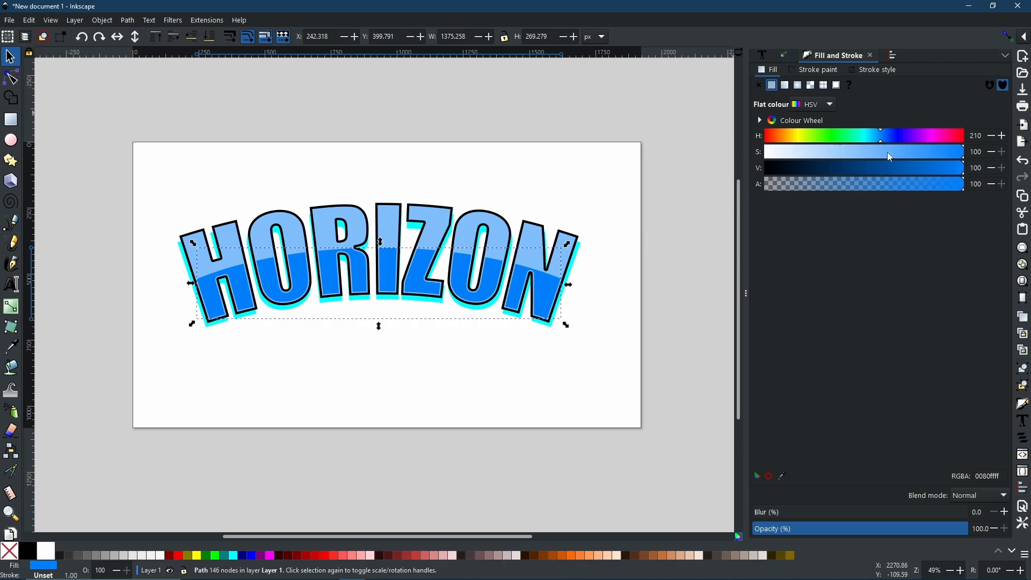
left_click(788, 90)
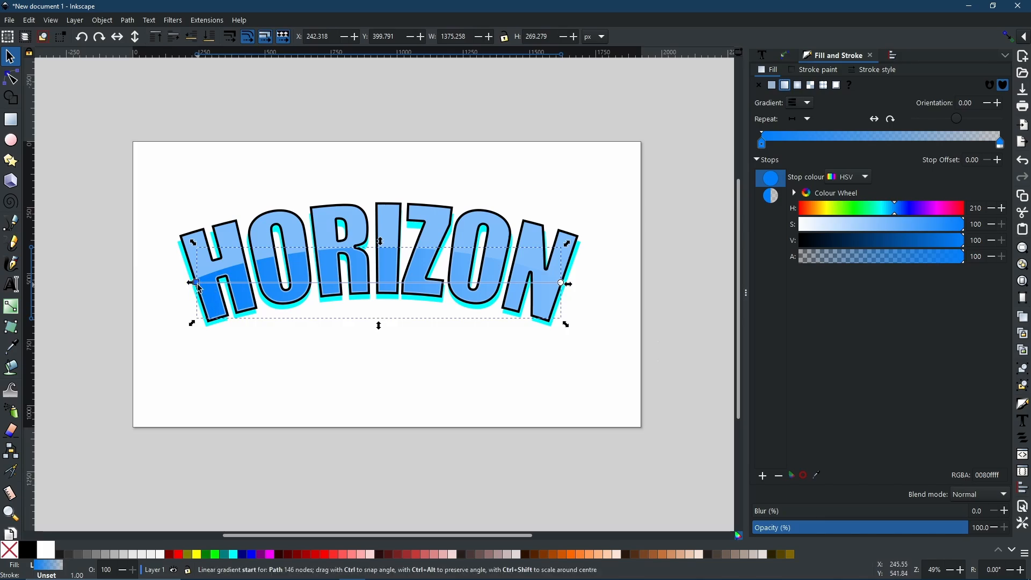
left_click_drag(198, 283, 388, 246)
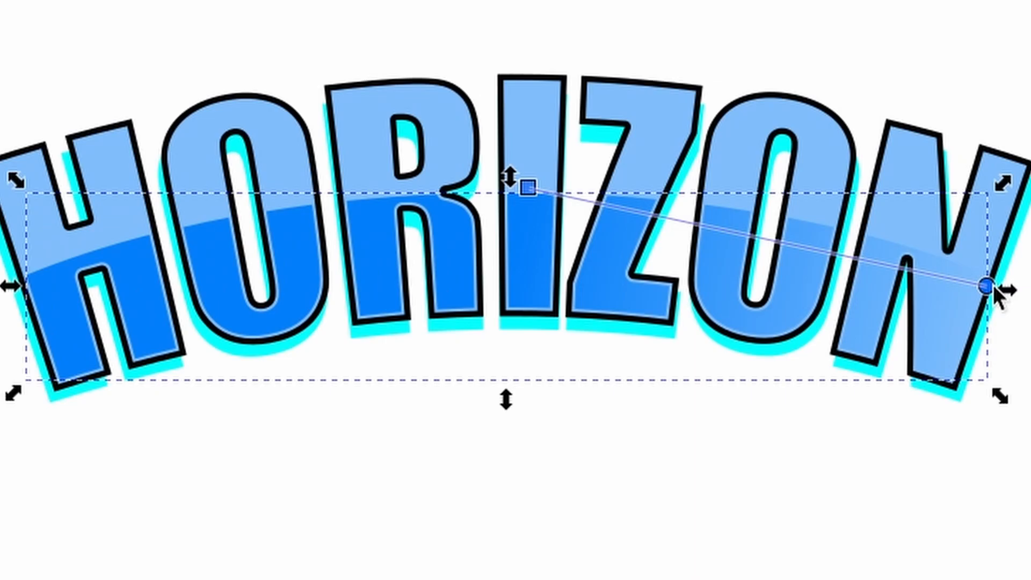
left_click_drag(992, 290, 535, 382)
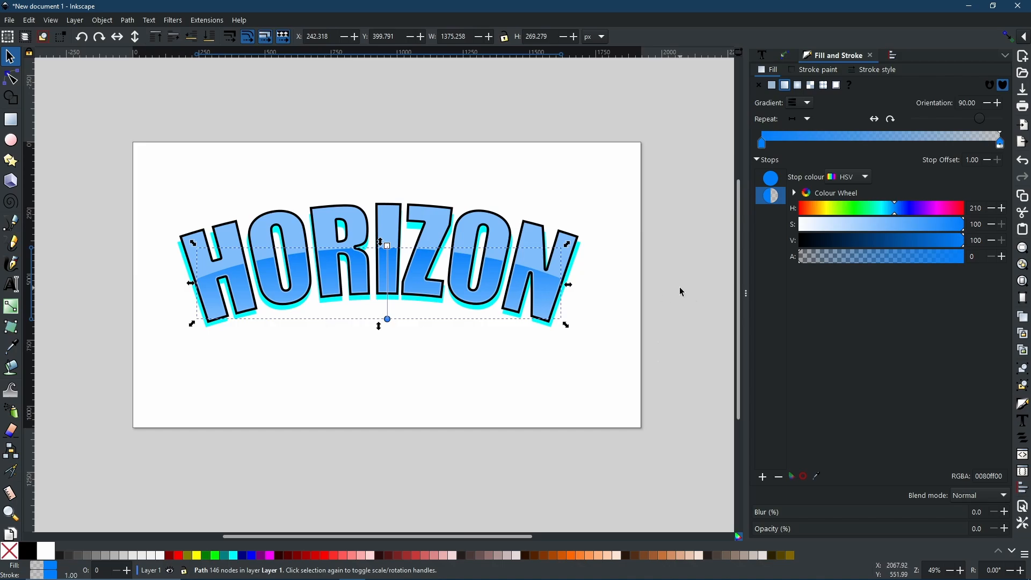
- Darken the gradient's first stop to a value of about 50
left_click(773, 181)
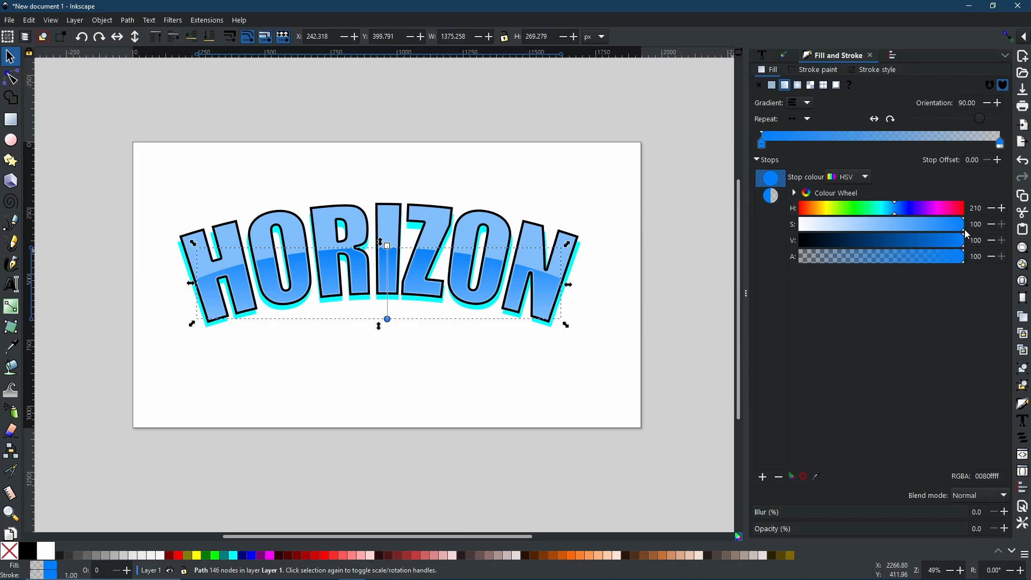
left_click(924, 249)
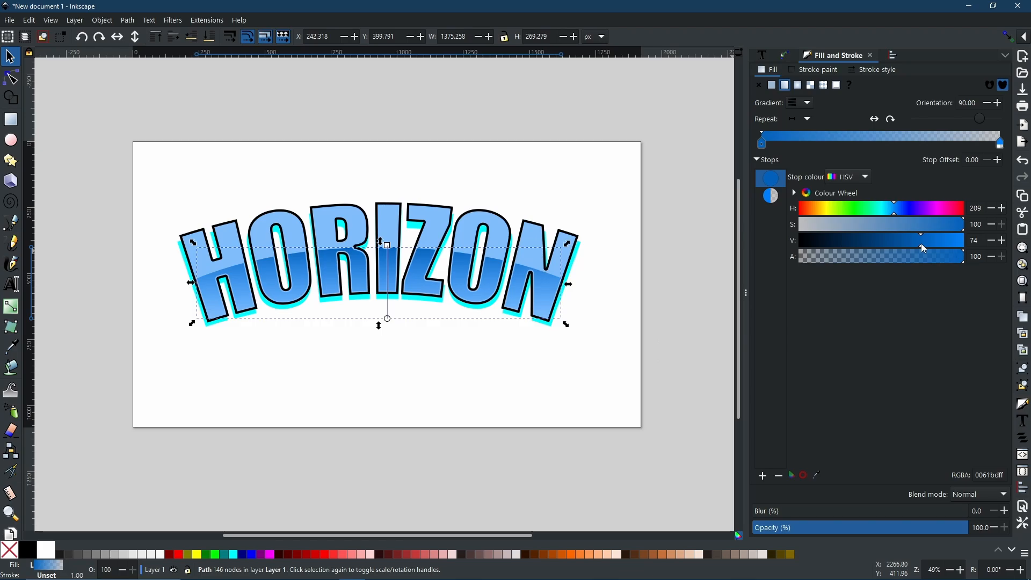
left_click_drag(920, 244, 890, 246)
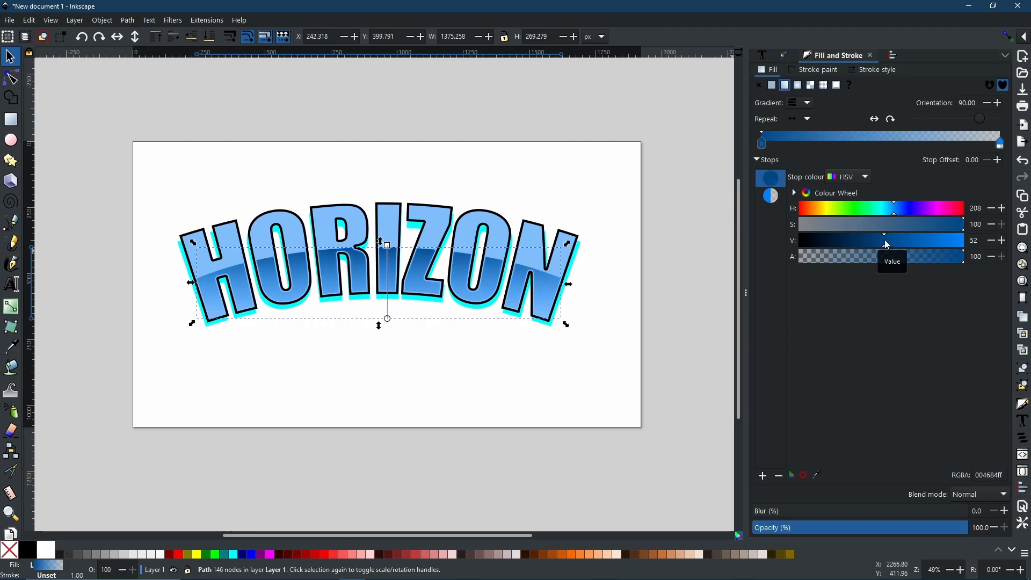
- Make the gradient's second stop fully opaque and lighten it to pale blue with saturation 18
left_click(771, 195)
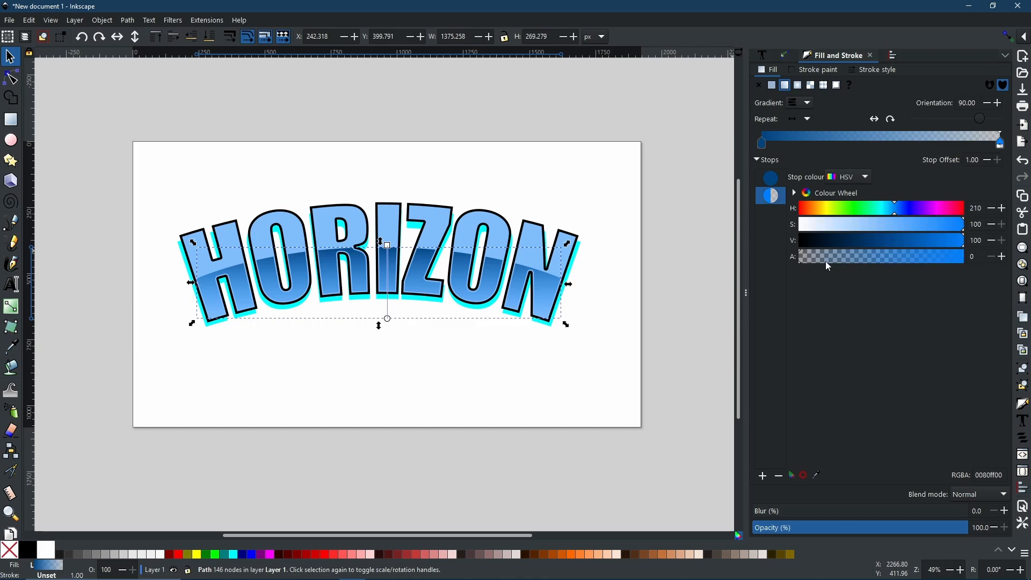
left_click(820, 259)
left_click_drag(823, 262, 971, 263)
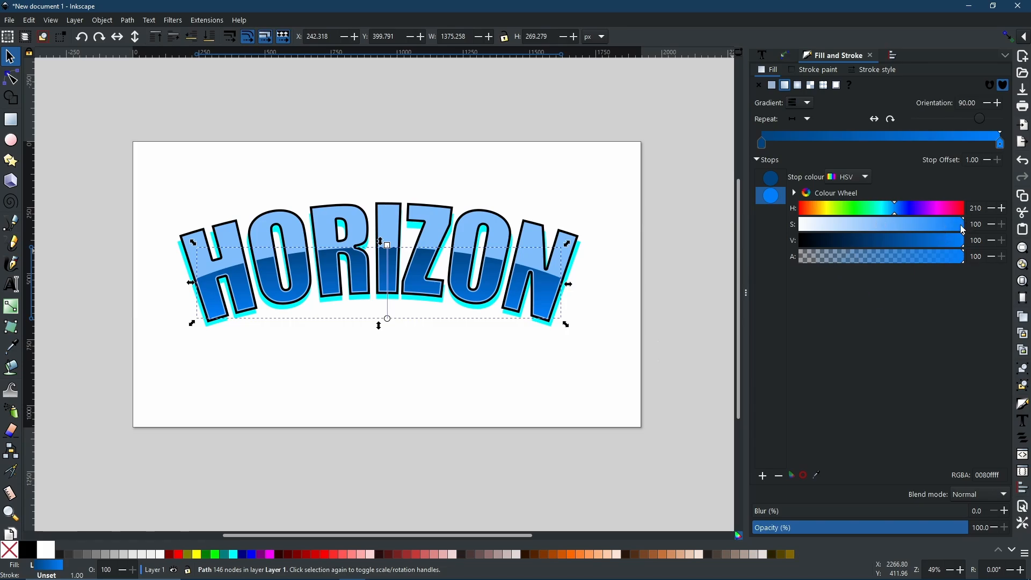
left_click_drag(959, 226, 810, 228)
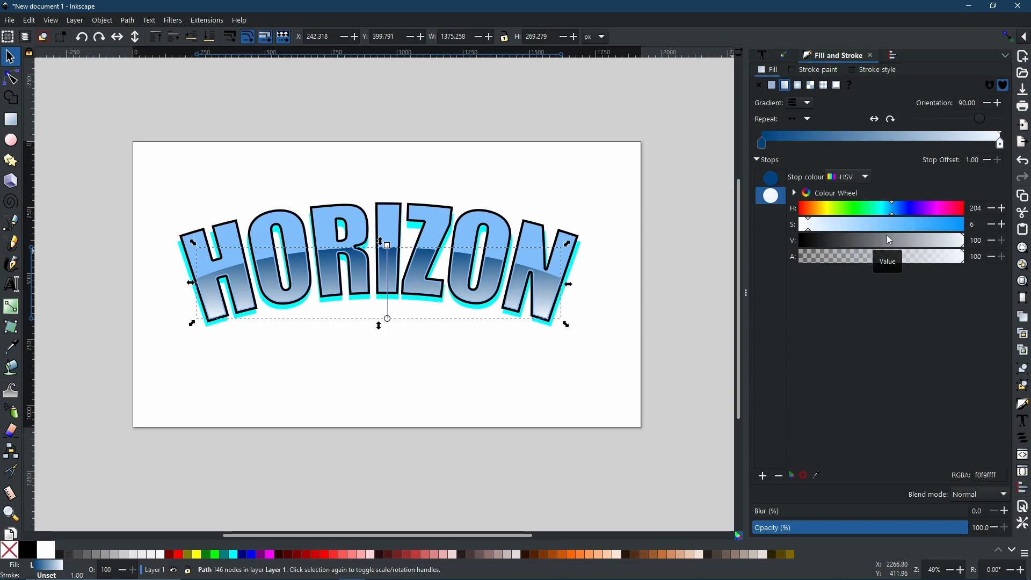
left_click(834, 229)
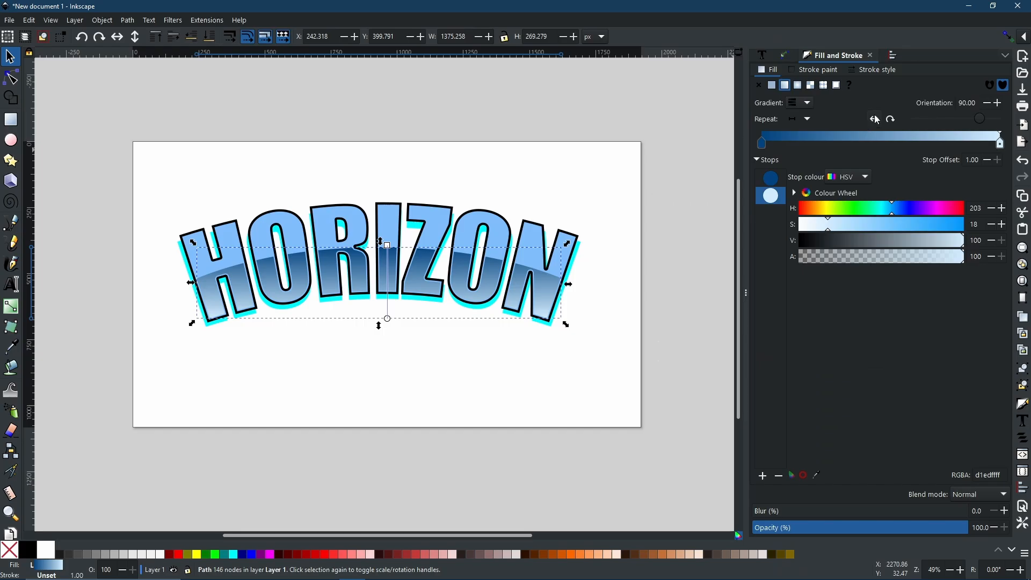
- Try the lower half's gradient with its colours reversed and restore the original order
left_click(578, 114)
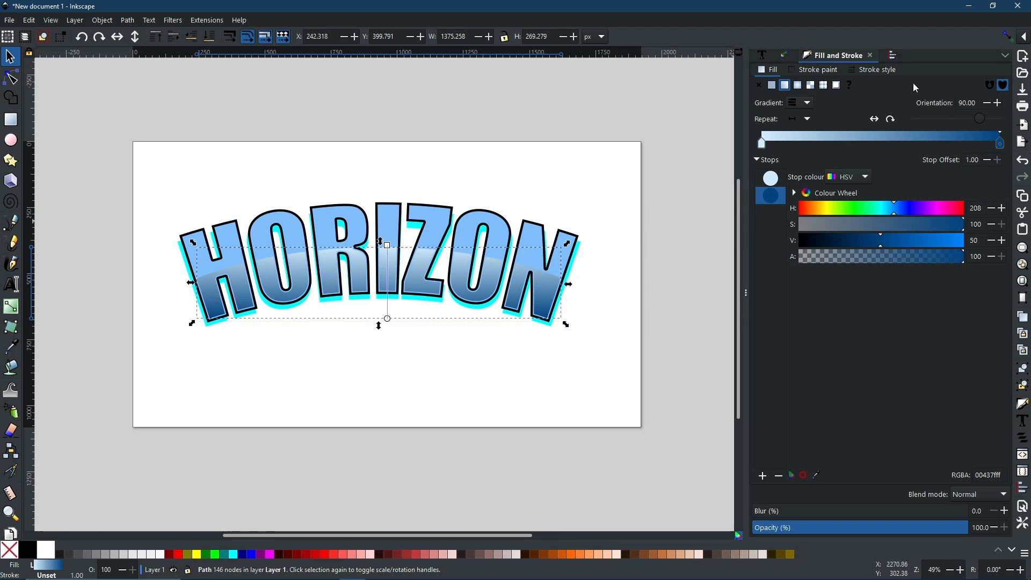
left_click(875, 120)
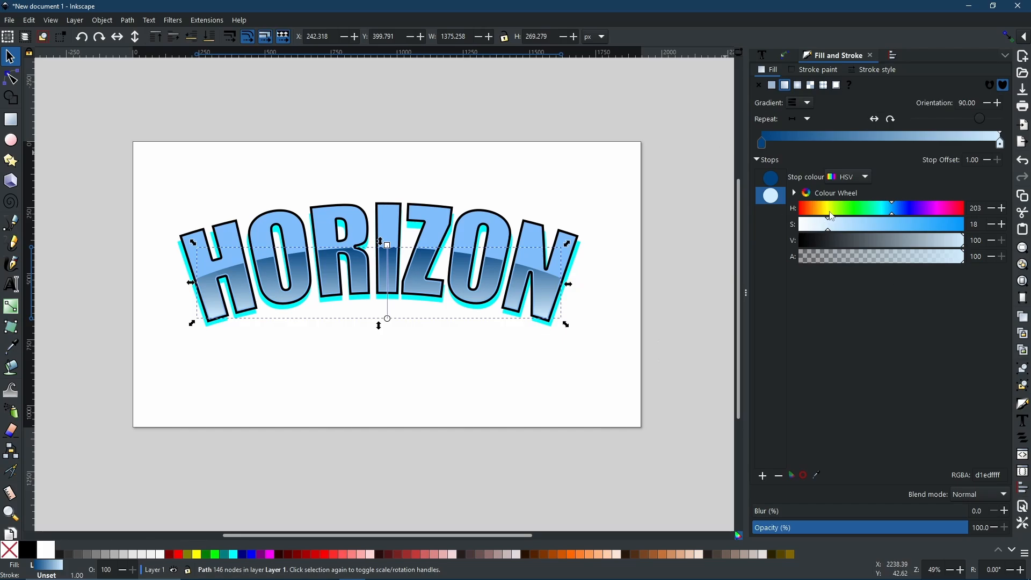
- Switch the lower half to a radial gradient centred on its bottom edge, reaching up to its top and sideways beyond the page's right edge
left_click(800, 87)
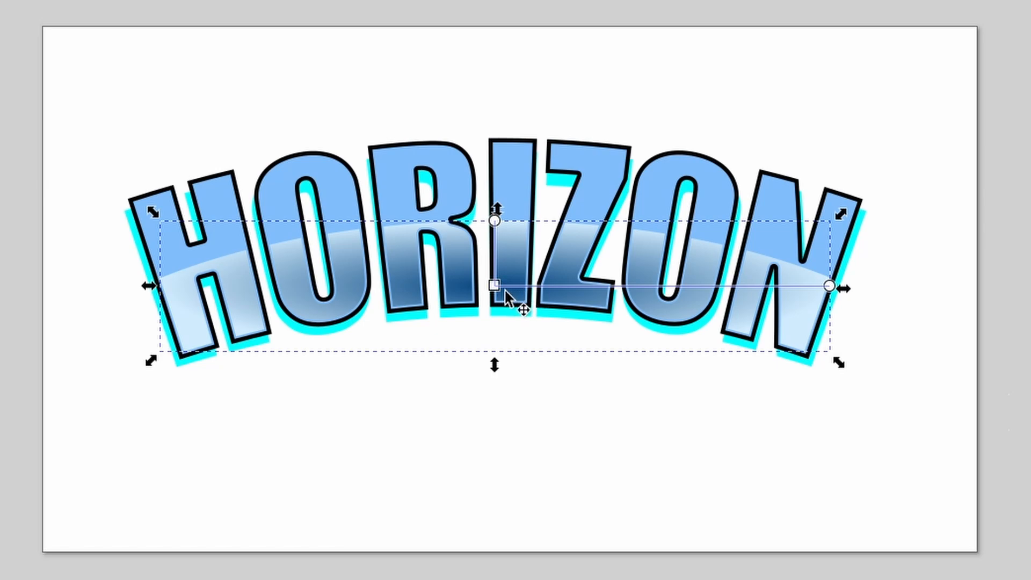
mouse_move(493, 287)
left_mouse_down()
mouse_move(507, 306)
mouse_move(510, 258)
mouse_move(516, 276)
mouse_move(495, 296)
mouse_move(497, 349)
left_mouse_up()
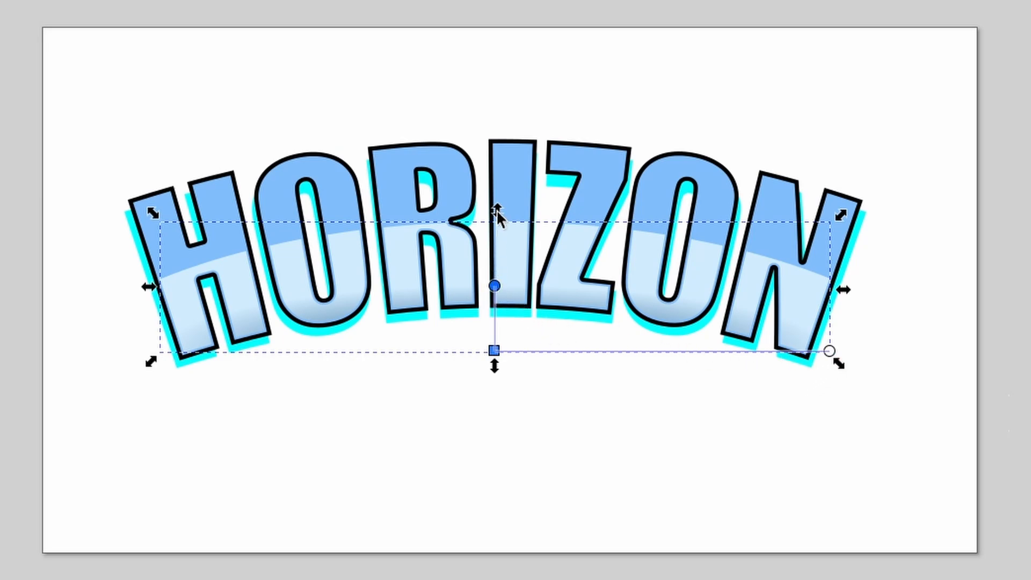
left_click_drag(498, 210, 501, 227)
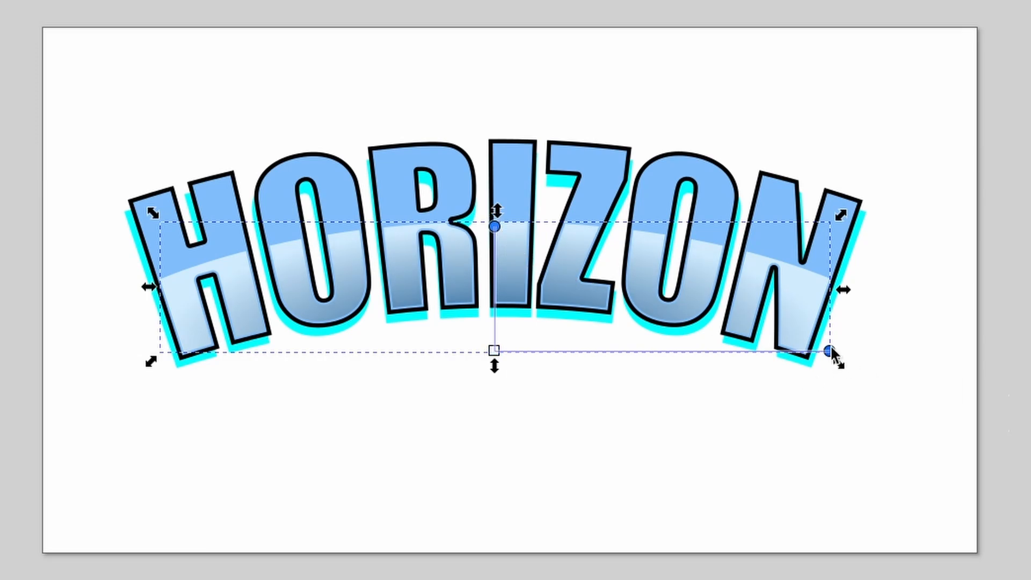
left_click_drag(830, 350, 1030, 351)
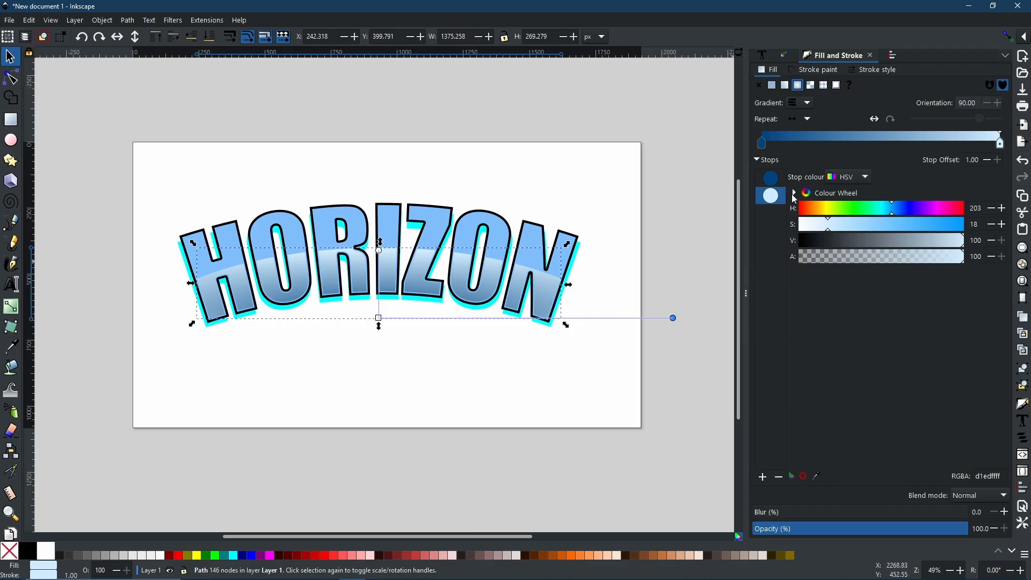
- Try darkening the first stop of the lower half's gradient to near black with a value of 3, and undo it
left_click(780, 182)
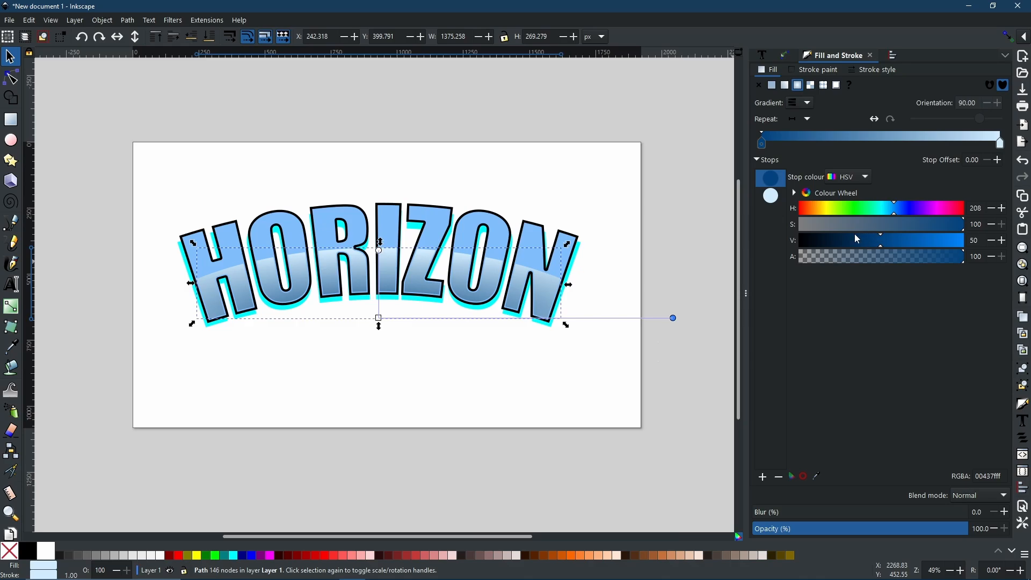
left_click_drag(856, 243, 808, 253)
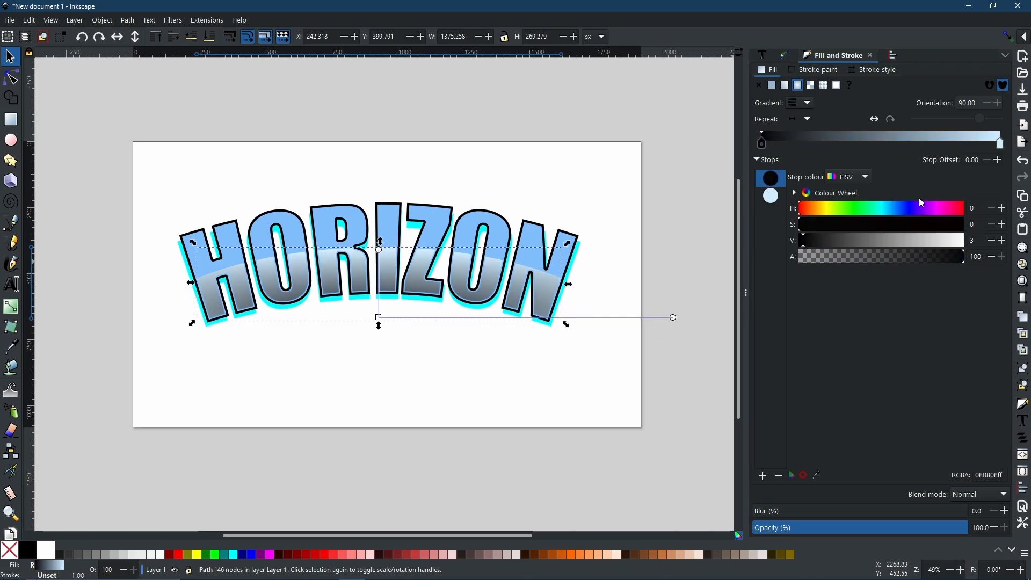
key("ctrl+z")
- Try pink hues for the lower half's gradient, with the second stop at hue 327 and saturation 31
left_click_drag(900, 210, 950, 214)
left_click(778, 198)
left_click_drag(828, 225, 850, 220)
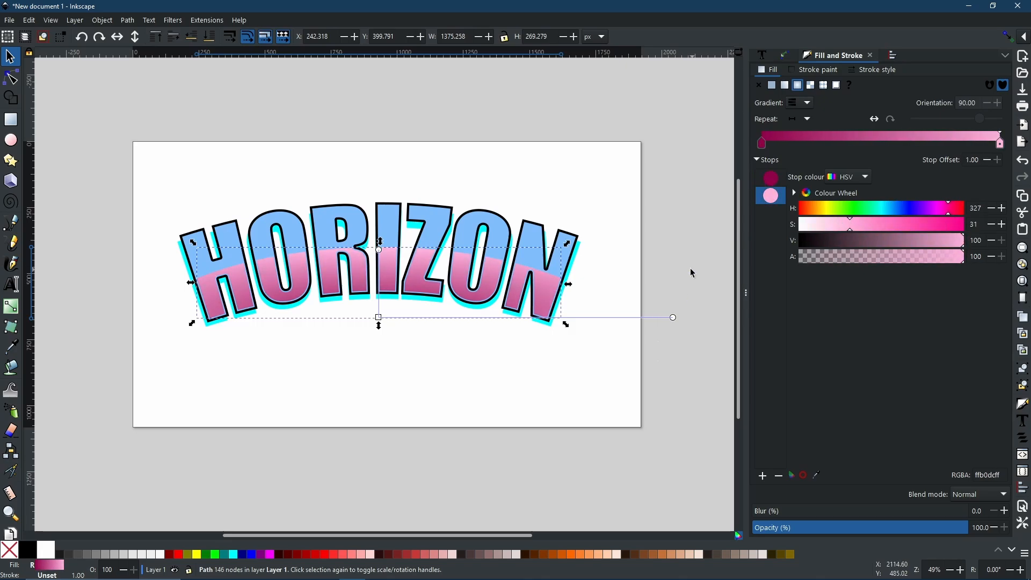
left_click(691, 271)
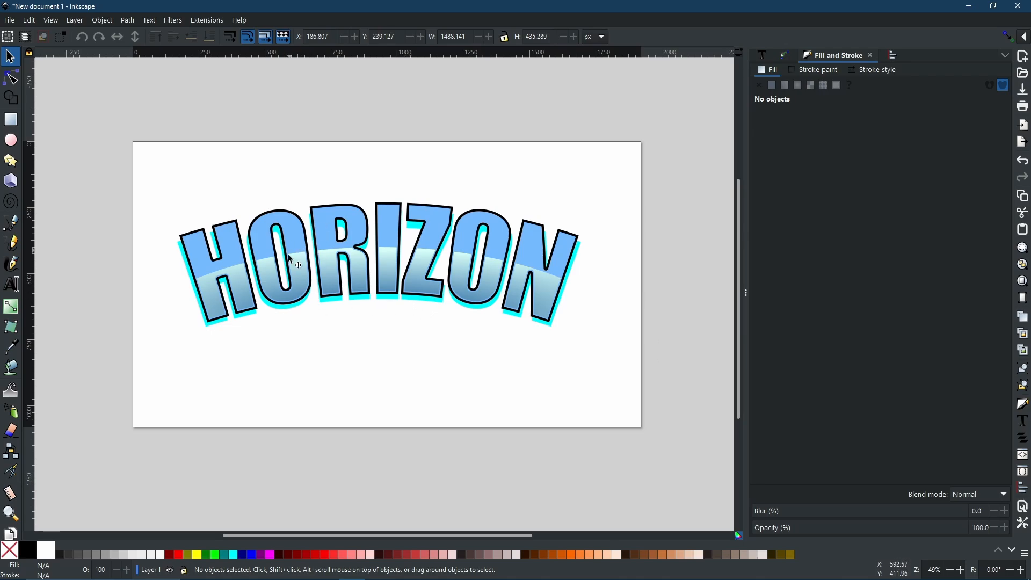
- Recolour the cyan shadow behind the lettering to dark magenta with hue 325 and value 69
left_click(419, 306)
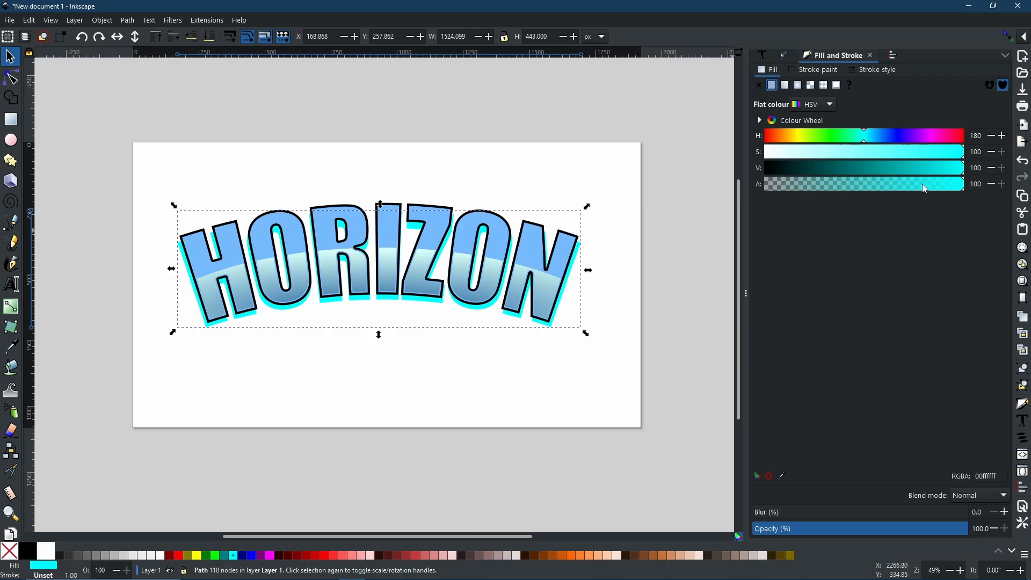
left_click(954, 138)
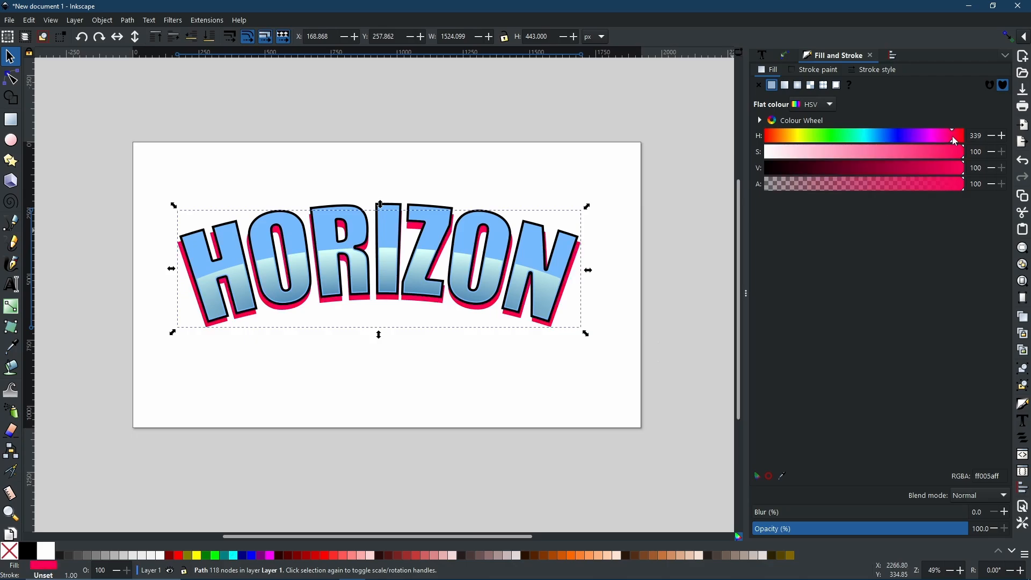
left_click_drag(953, 139, 950, 139)
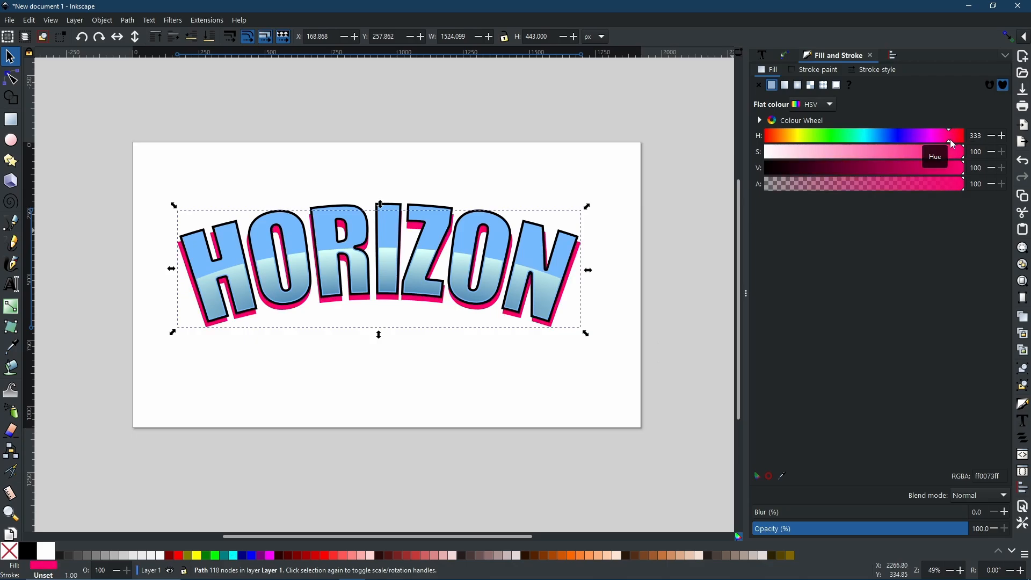
left_click_drag(917, 170, 901, 170)
left_click_drag(952, 134, 945, 135)
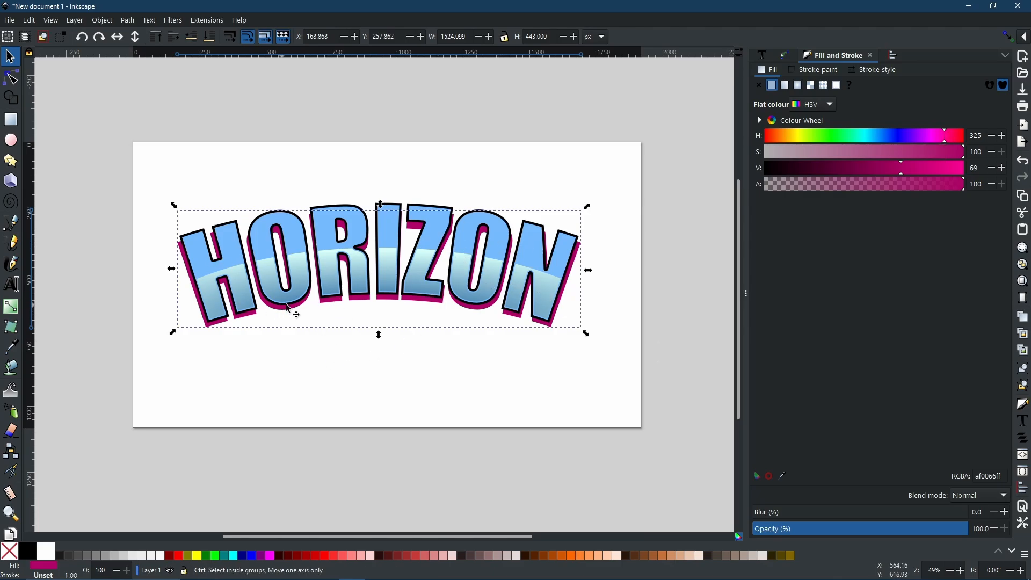
- Duplicate the lettering's black outline shape and move the copy straight down by about 11 px
left_click(423, 204)
left_click(423, 204, "alt")
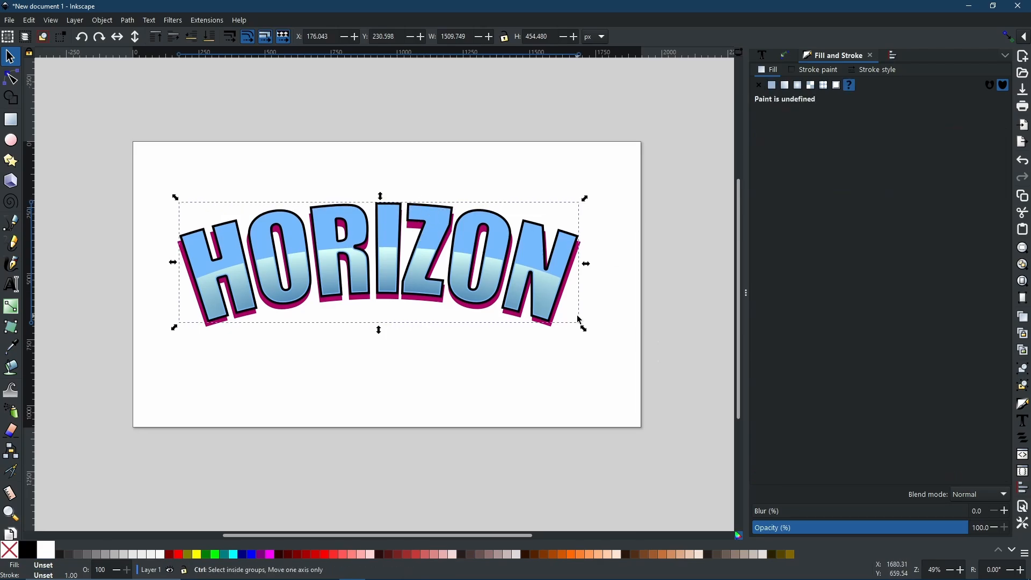
key("ctrl+d")
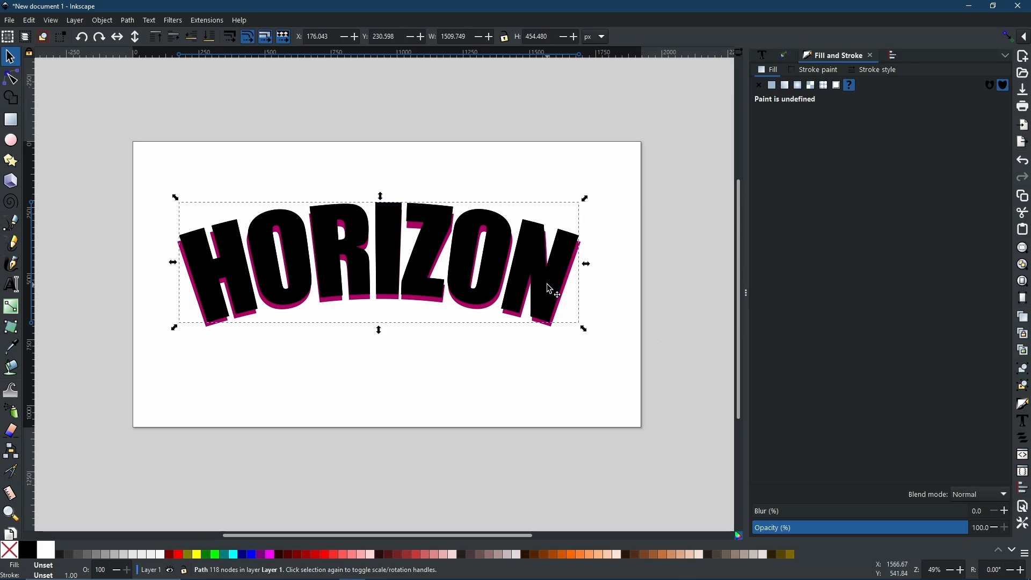
left_click_drag(549, 287, 552, 291)
scroll(410, 315, "up", 2)
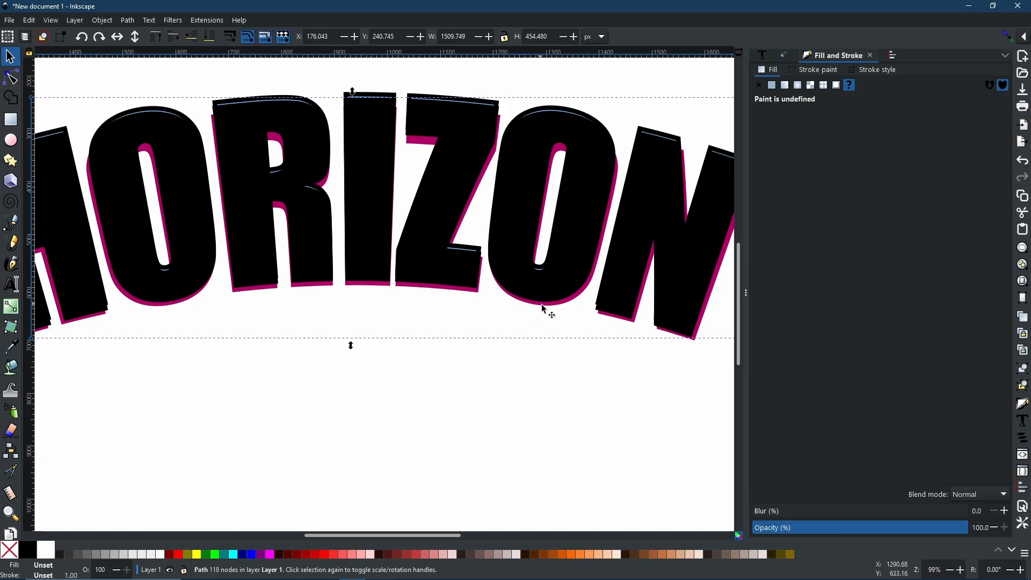
left_click_drag(567, 282, 564, 283)
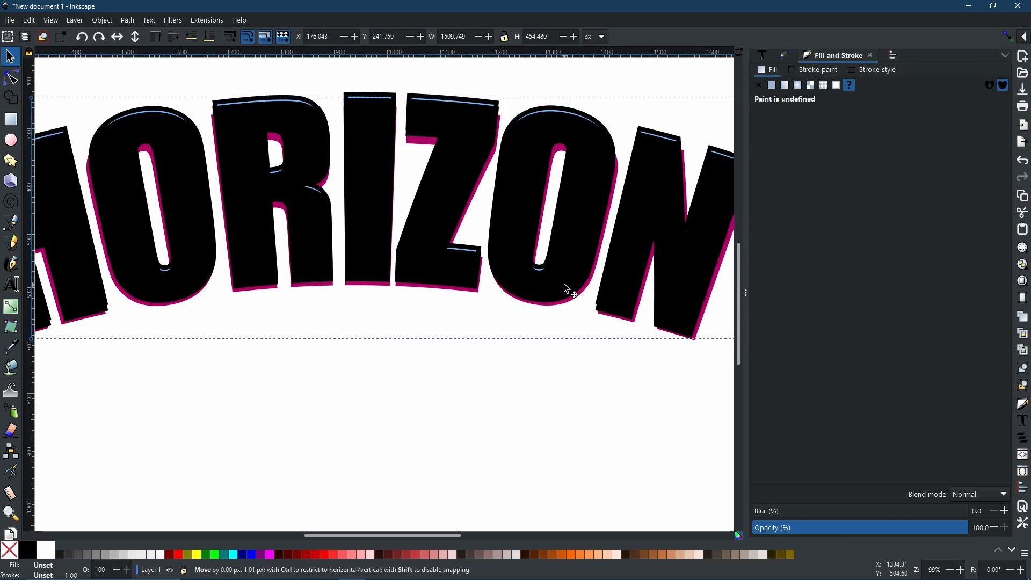
- Turn the black copy into a soft shadow just above the magenta layer, with 12.1% blur and 67.1% opacity
key("minus")
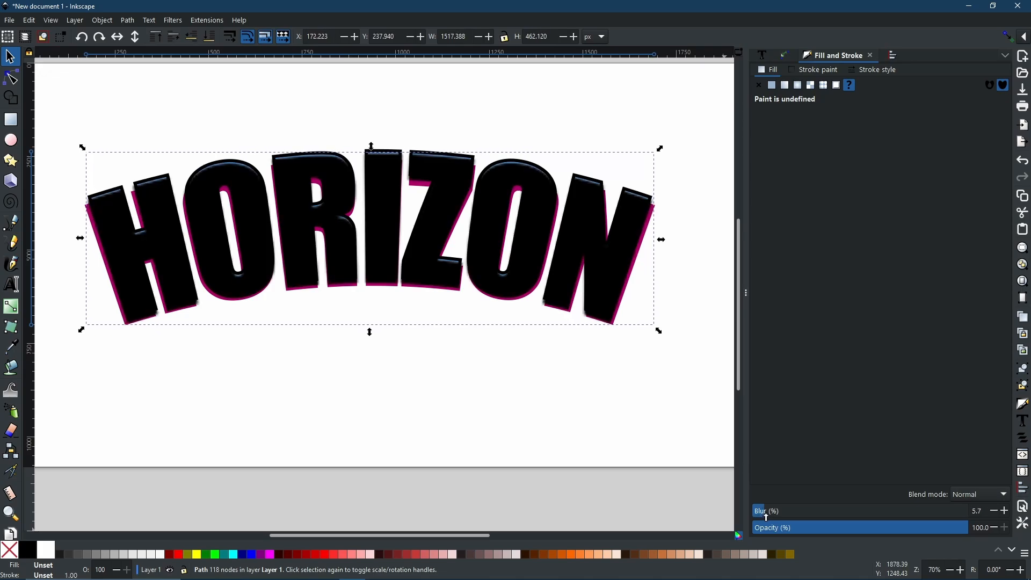
left_click_drag(761, 517, 779, 519)
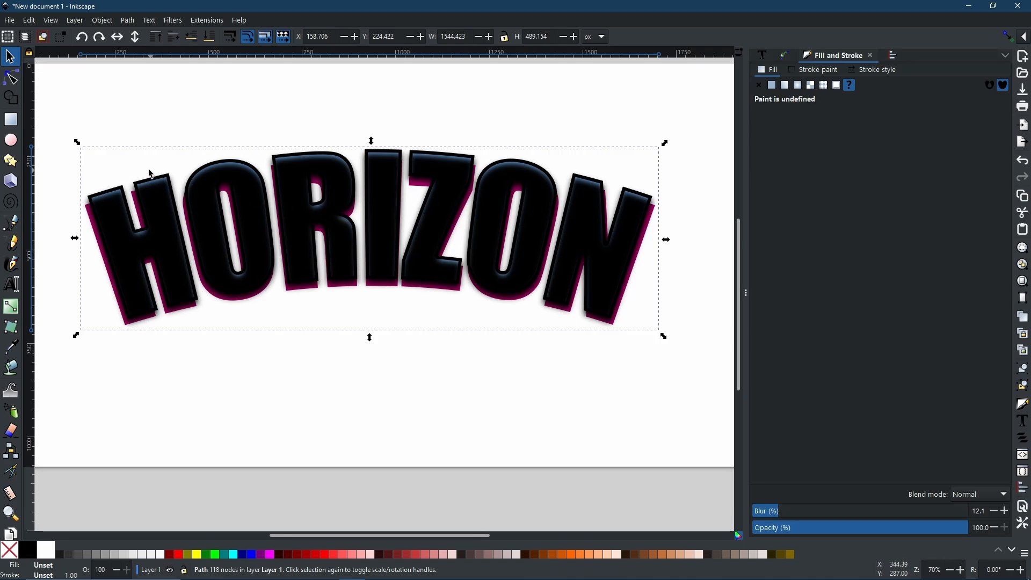
left_click(210, 36)
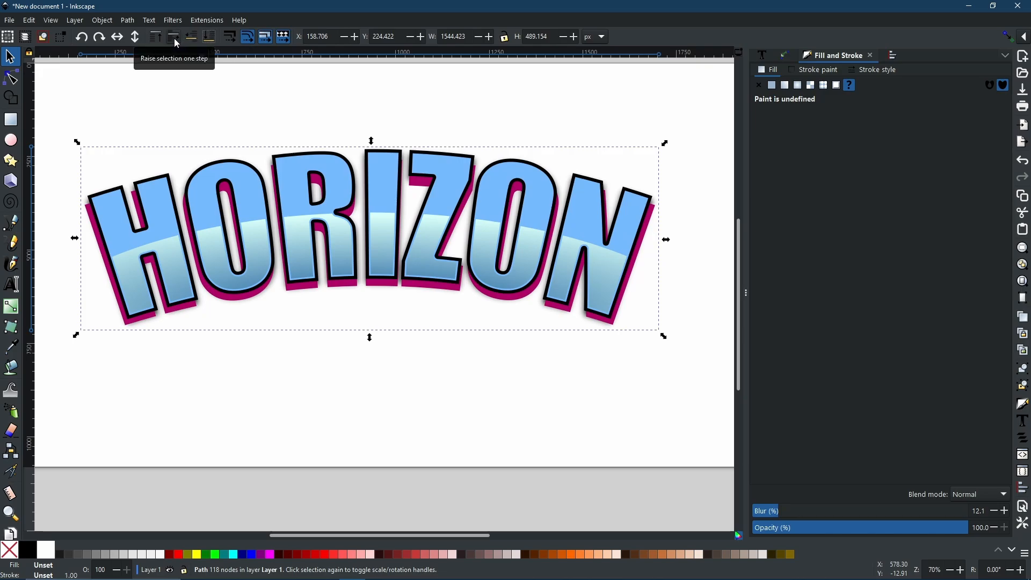
left_click(177, 42)
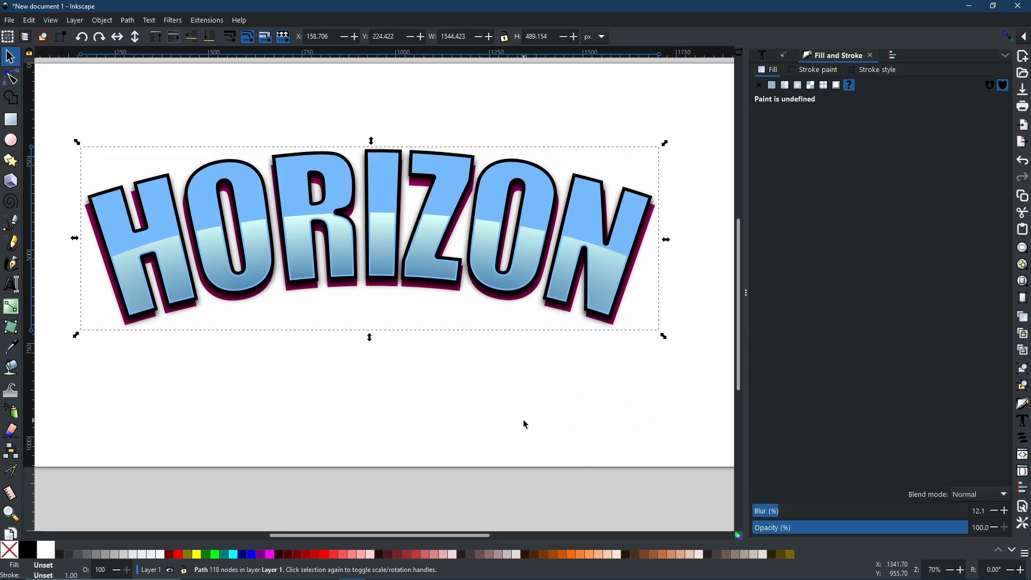
mouse_move(920, 528)
left_mouse_down()
mouse_move(858, 529)
mouse_move(909, 530)
mouse_move(900, 530)
left_mouse_up()
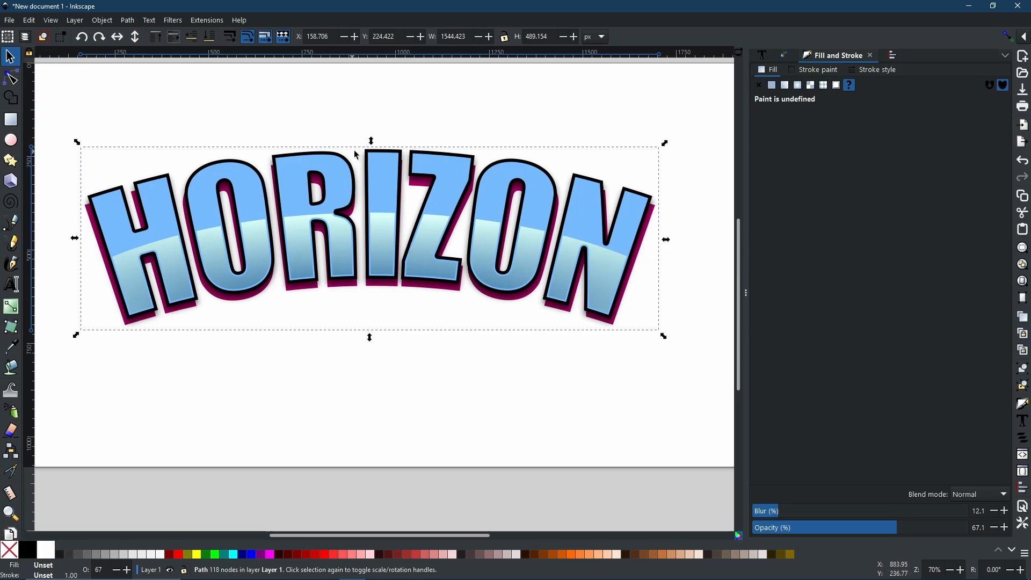
- Try a white fill on the outline shape behind the lettering and view the whole design
left_click(375, 153)
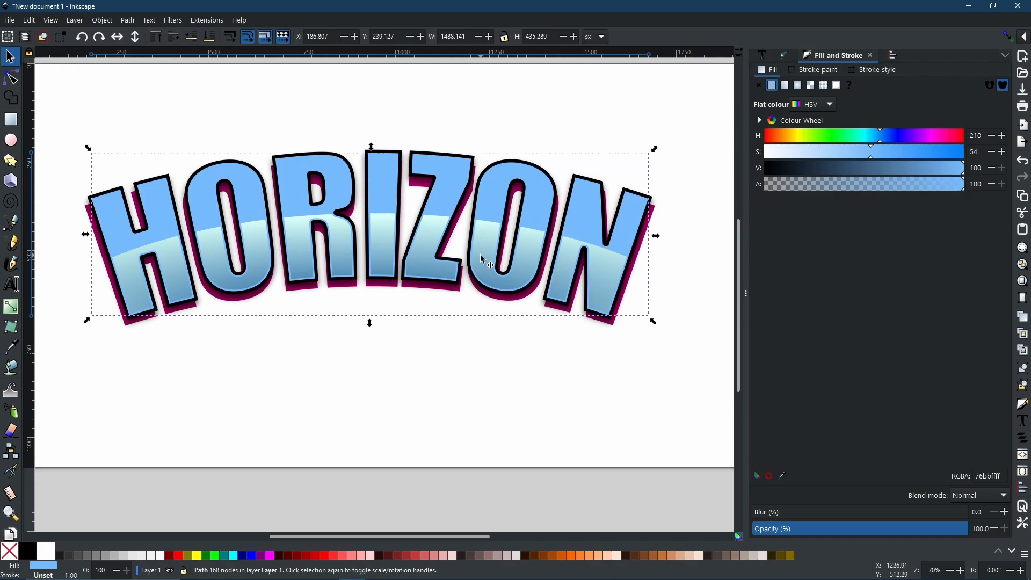
left_click(322, 299)
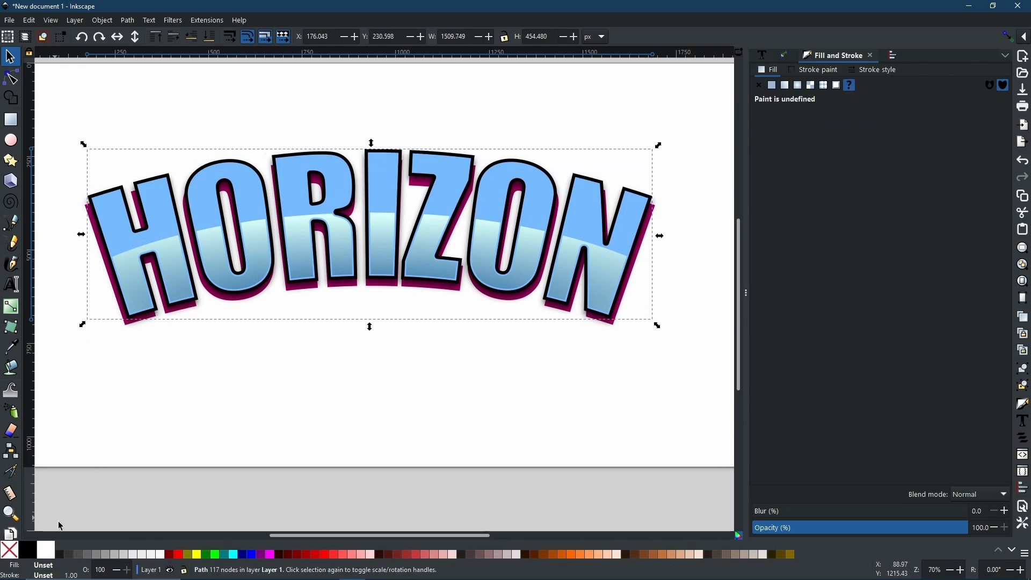
left_click(46, 550)
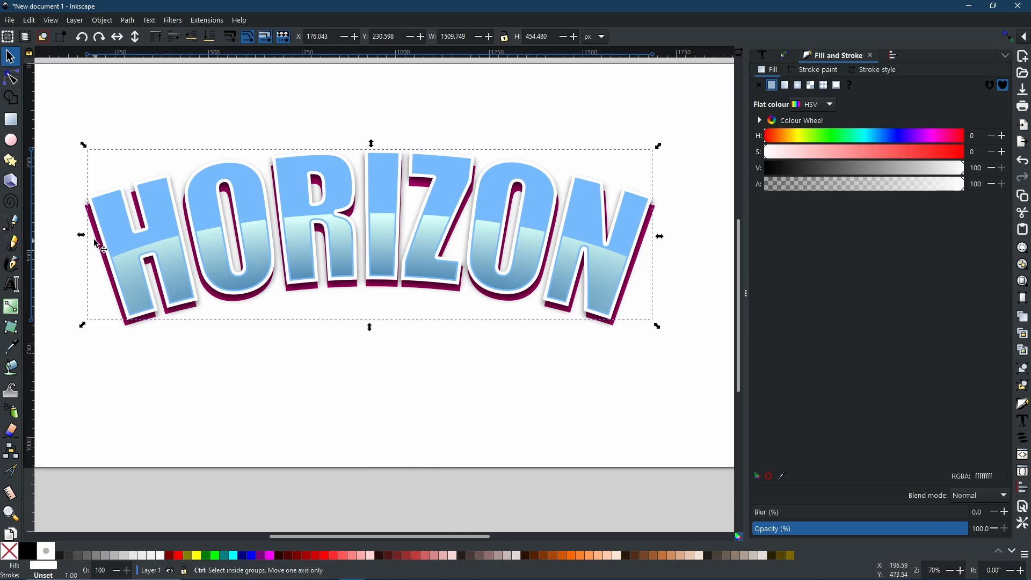
scroll(101, 229, "up", 1)
scroll(101, 230, "down", 1)
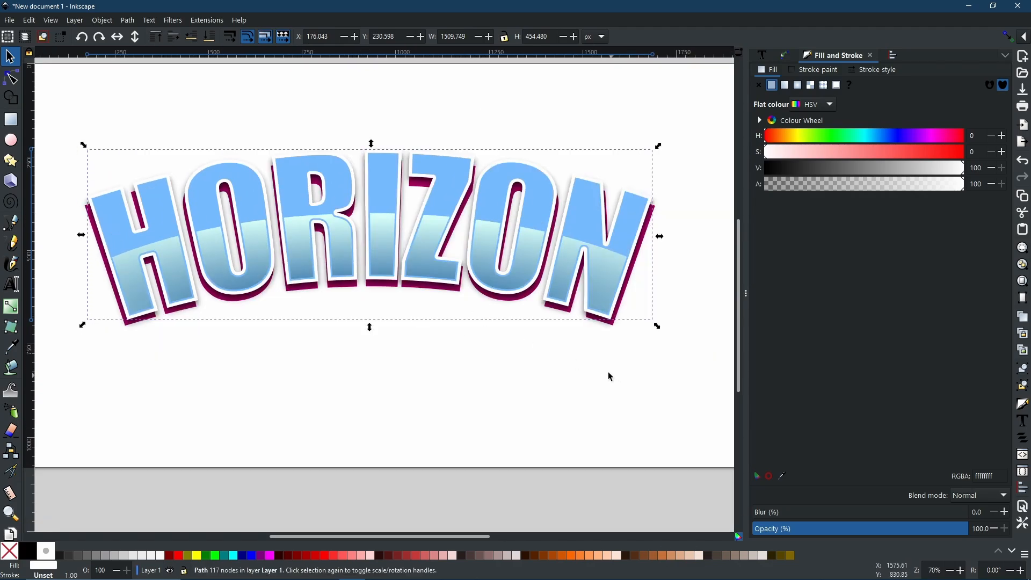
scroll(357, 301, "down", 1)
left_click_drag(364, 304, 391, 319)
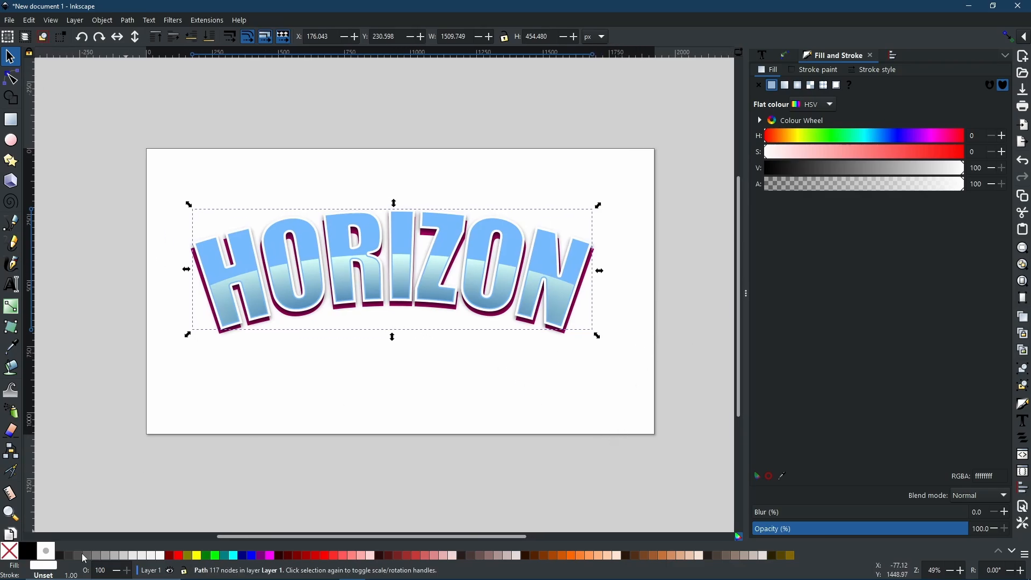
- Try dark grey, yellow, navy and light grey fills on the outline shape and return it to black
left_click(65, 557, "shift")
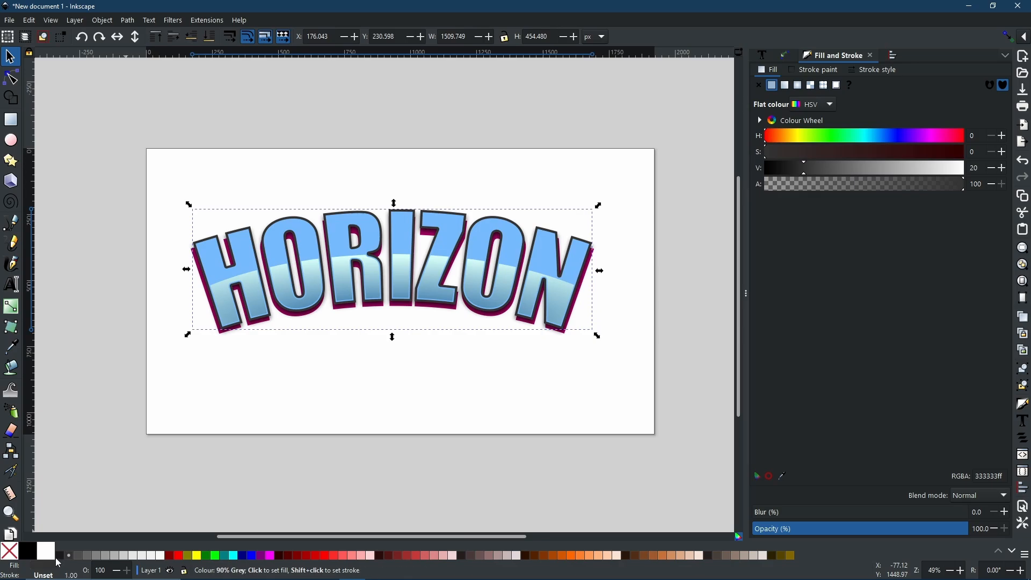
left_click(198, 557)
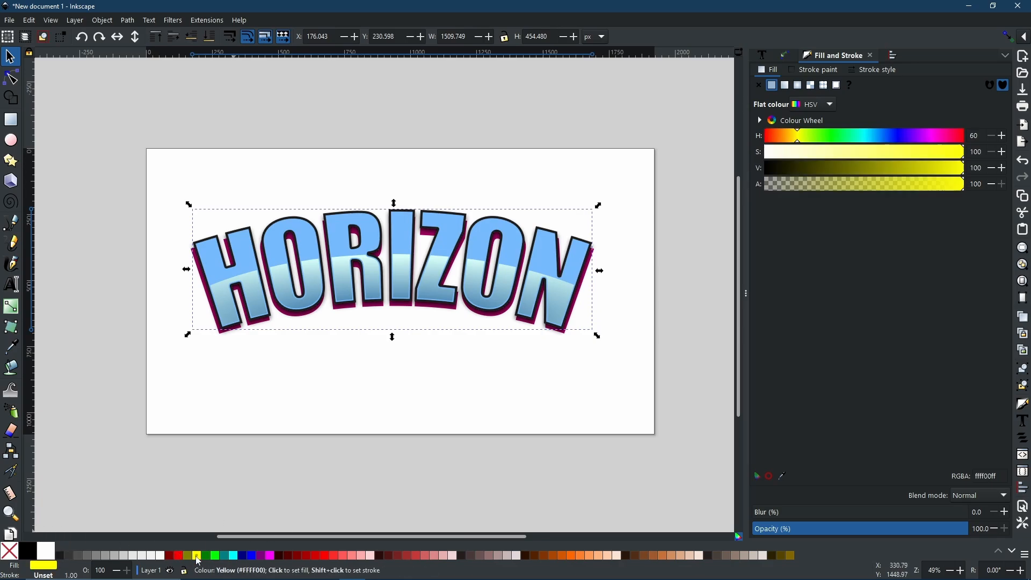
left_click(198, 557, "shift")
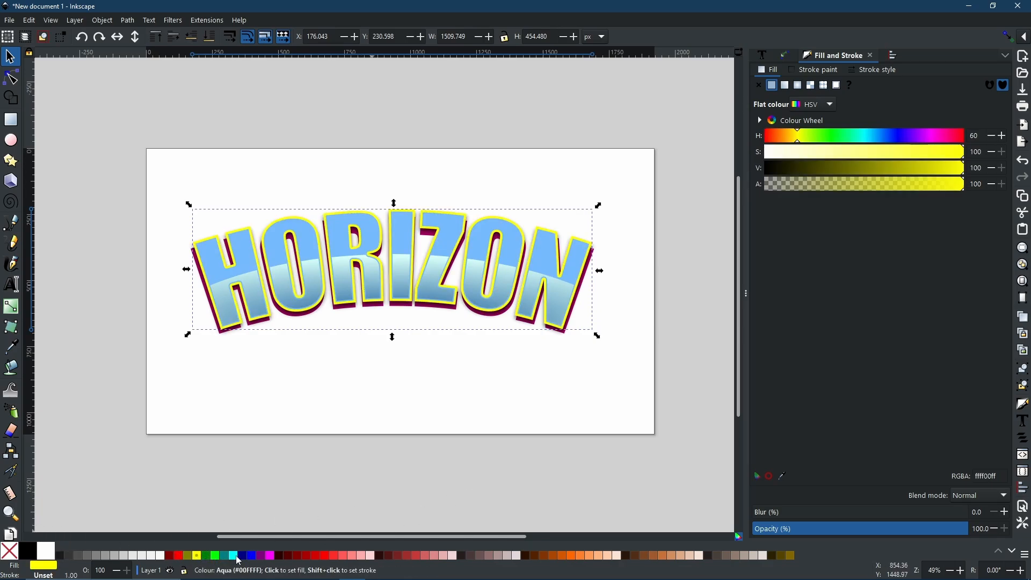
left_click(244, 556)
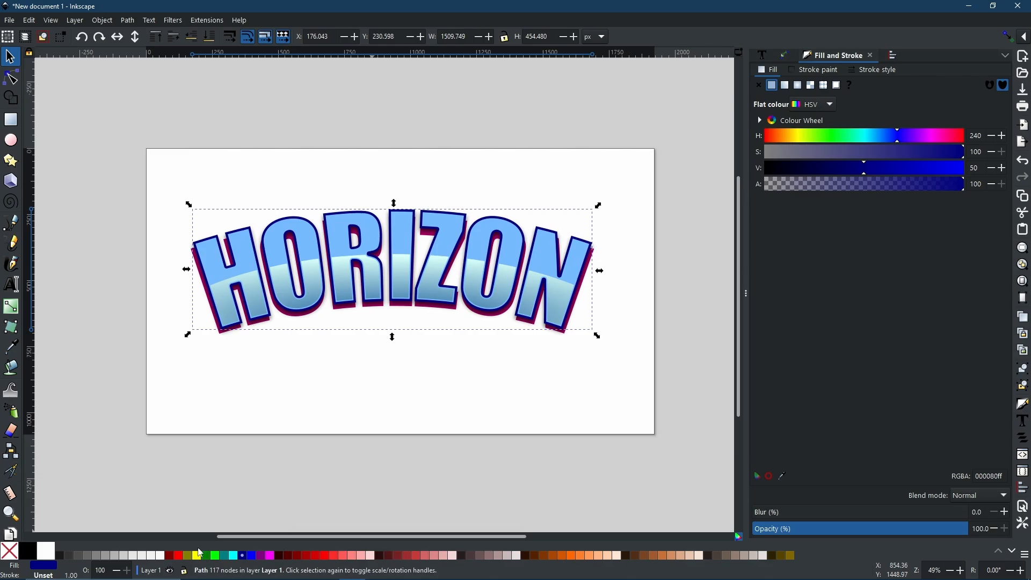
left_click(107, 556)
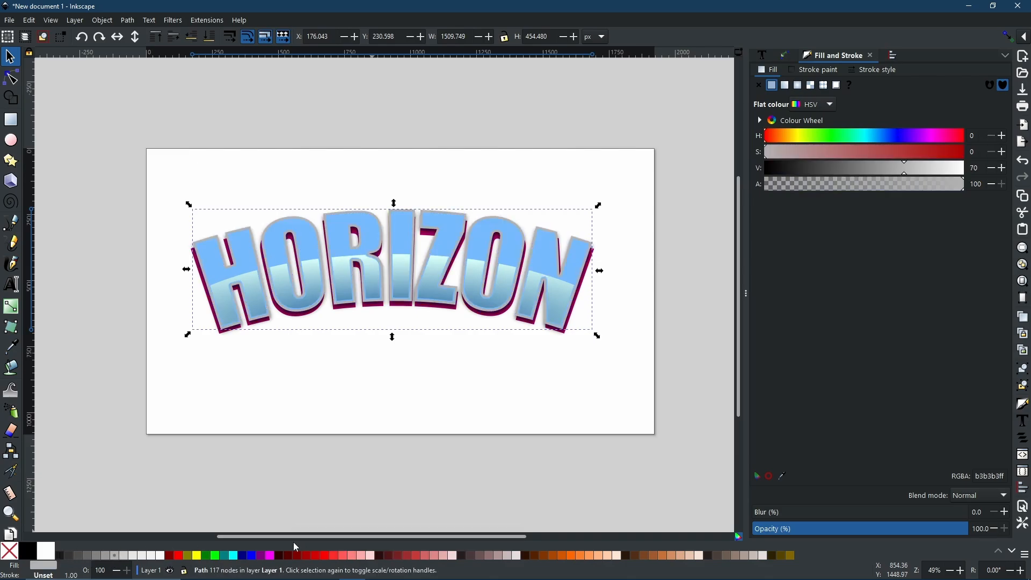
left_click(27, 550)
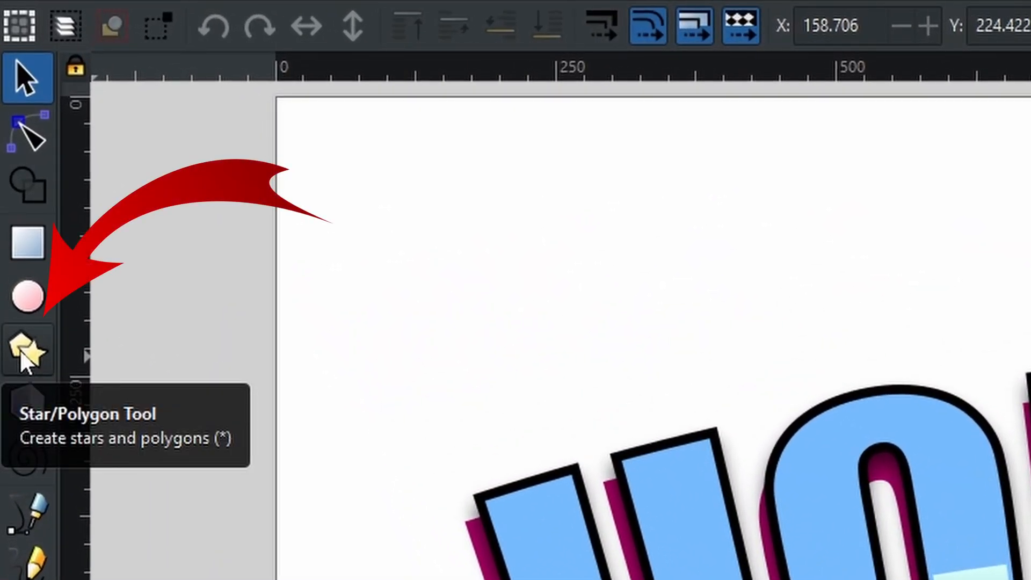
- Draw a six-pointed star above the H and pull its inner corners toward the centre to make thin spokes
left_click(20, 350)
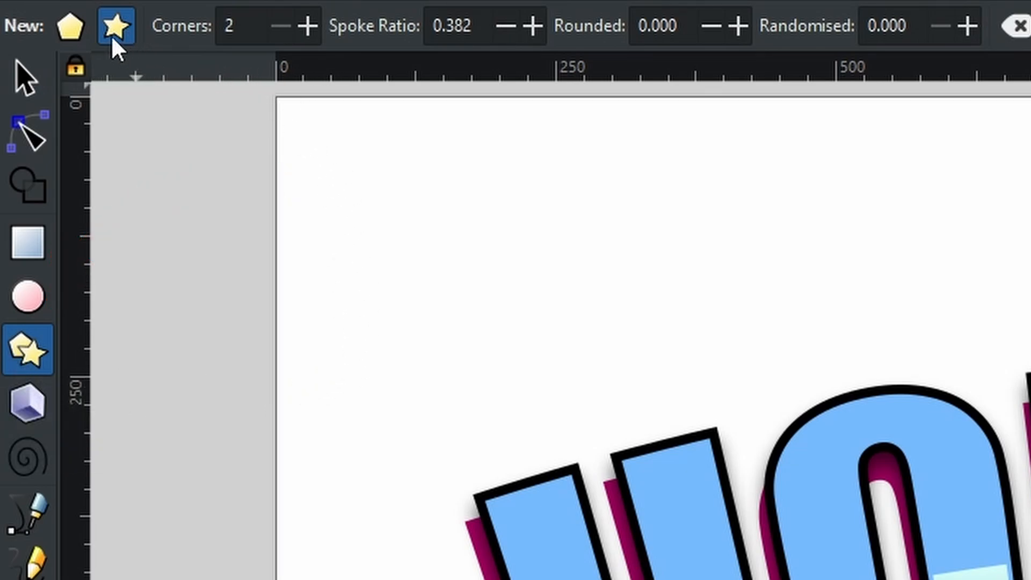
left_click(258, 28)
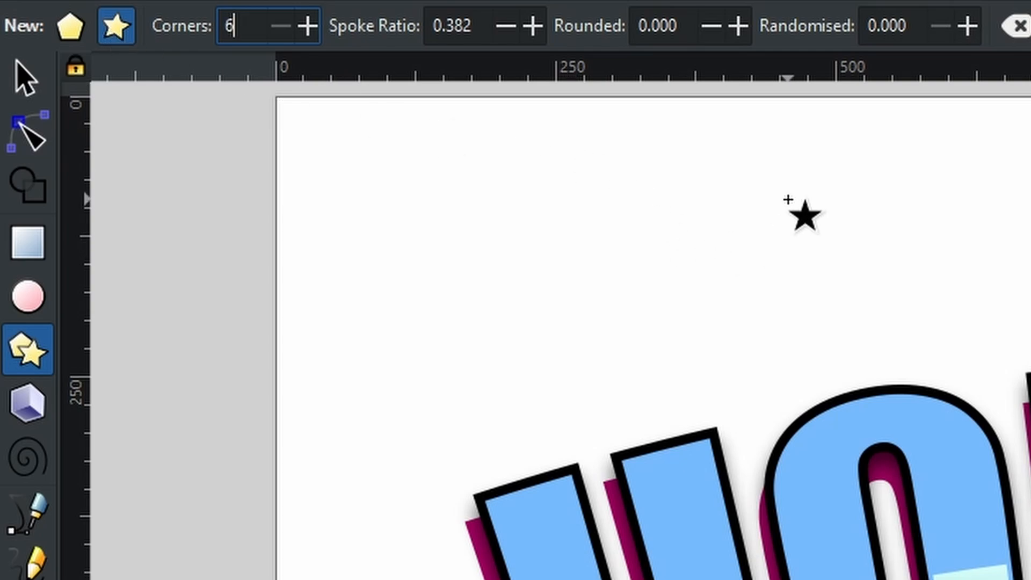
key("Return")
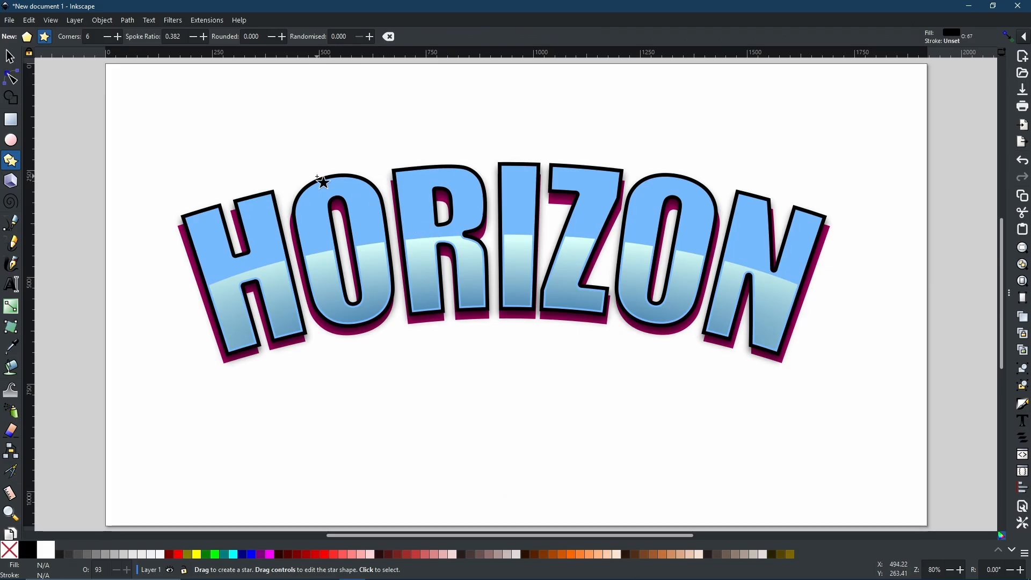
left_click_drag(222, 144, 281, 173)
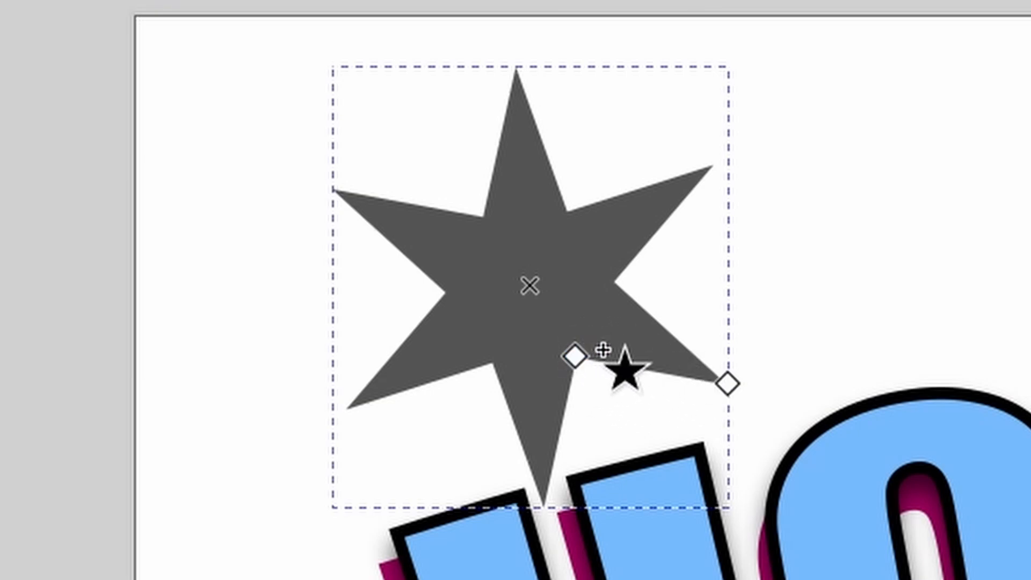
left_click_drag(579, 360, 547, 322)
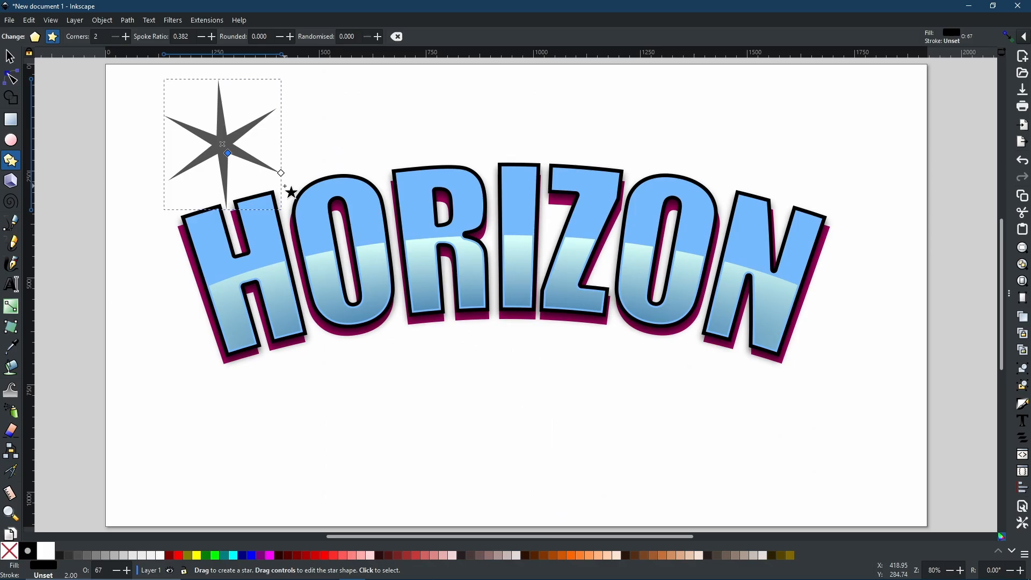
- Try converting the star to a path and undo the conversion
left_click(128, 20)
left_click(150, 39)
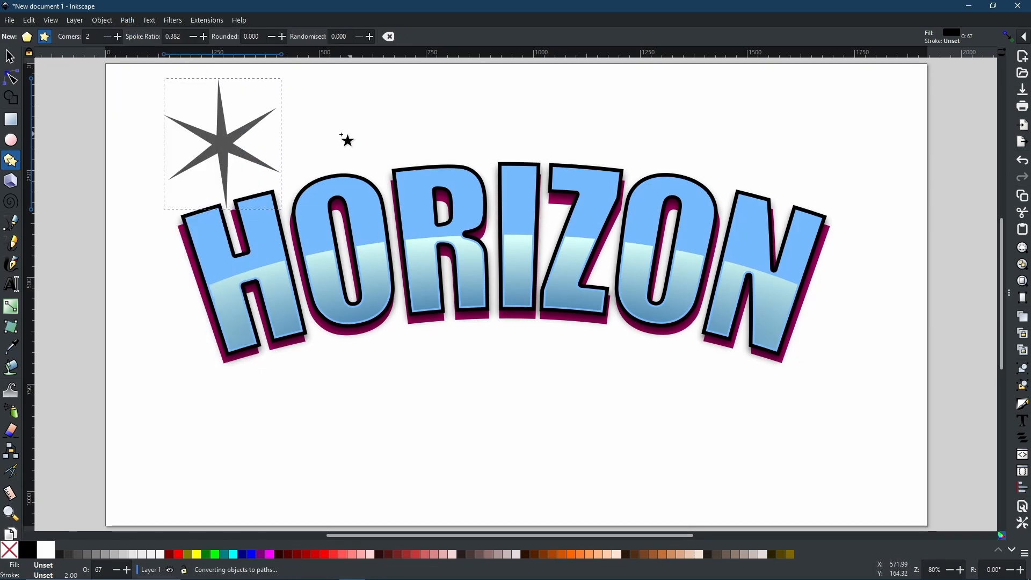
key("ctrl+z")
left_click(10, 56)
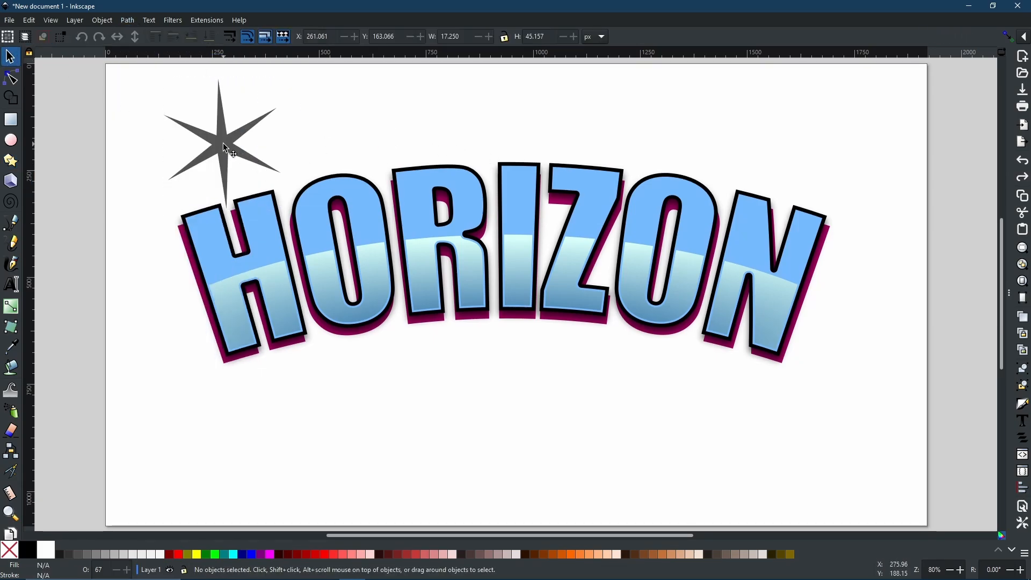
- Move the star over the R and make it white at 100% opacity
left_click_drag(225, 148, 454, 168)
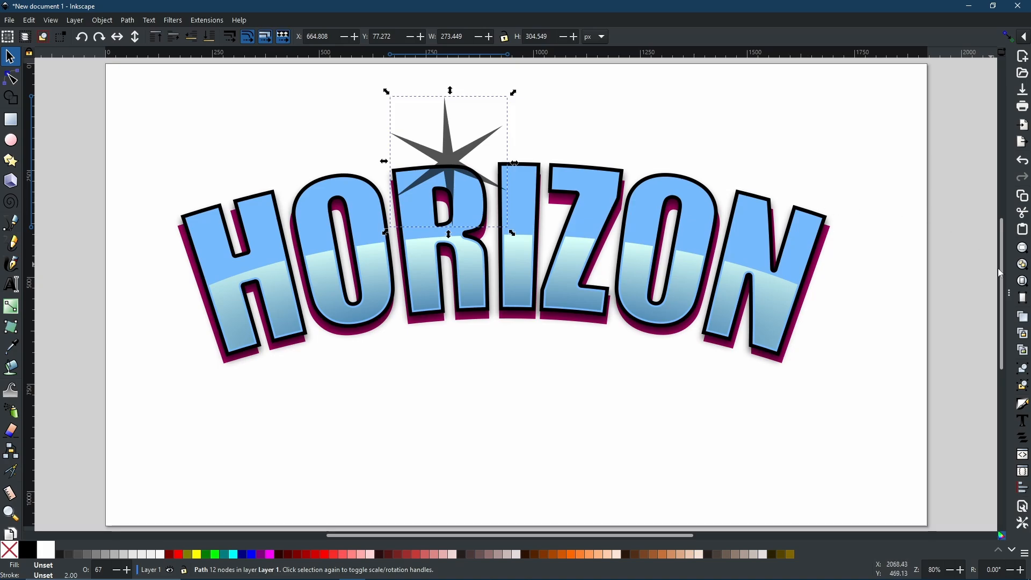
key("ctrl+shift+f")
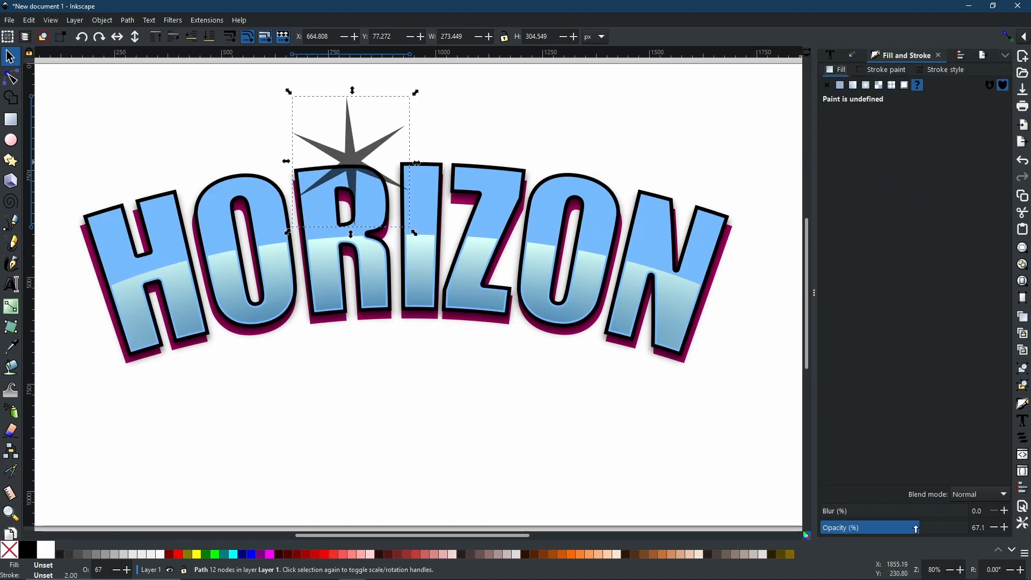
left_click_drag(917, 529, 974, 539)
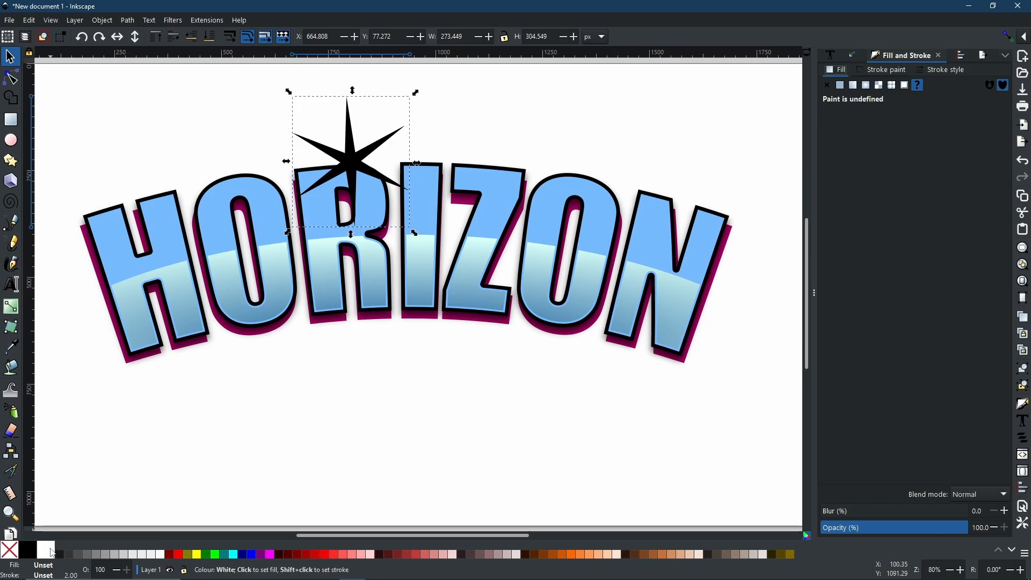
left_click(51, 552)
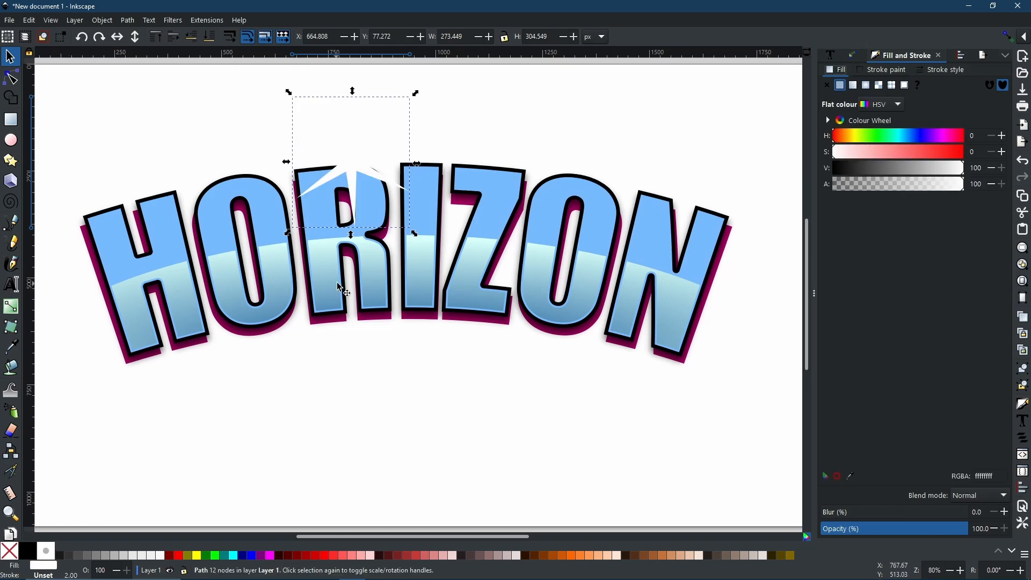
- Shrink the white star to about 123 × 136 px and place copies of it on the Z, N and H
left_click_drag(348, 168, 555, 252)
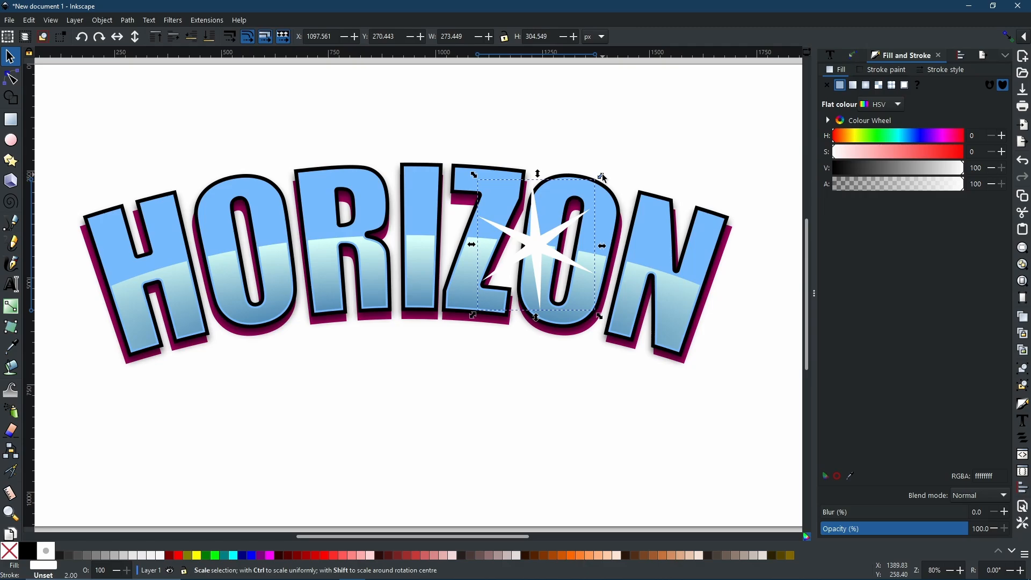
left_click_drag(603, 178, 591, 216)
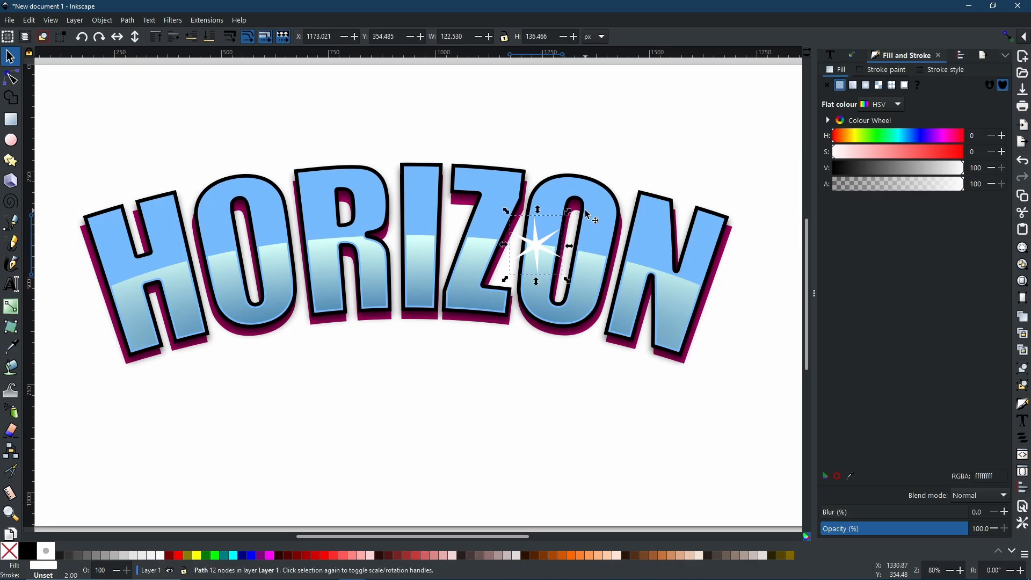
left_click_drag(534, 250, 172, 268)
key("space")
key("space")
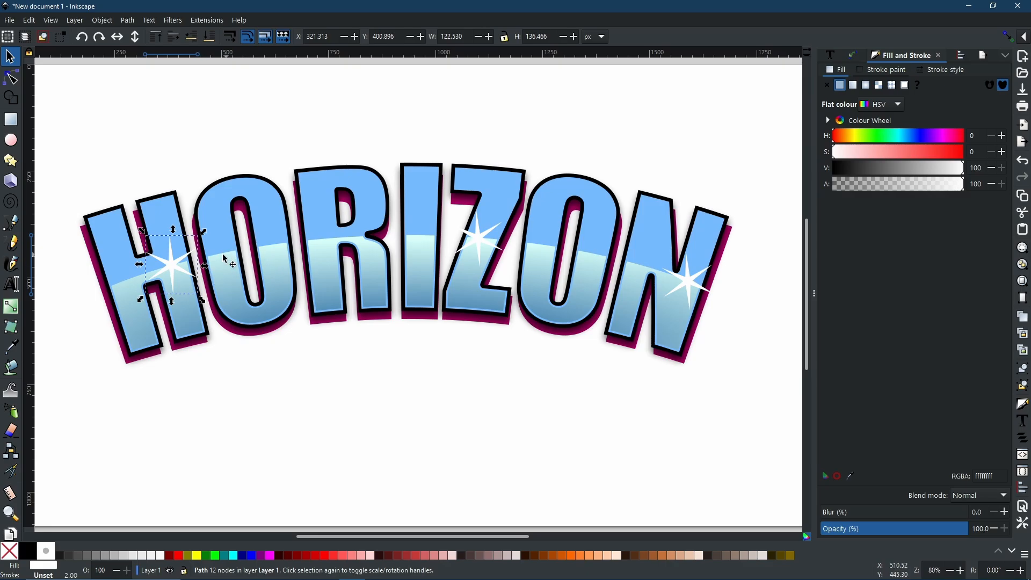
- Give all three sparkles a blur of 9.7% and an opacity of 42.2%
left_click(480, 240, "shift")
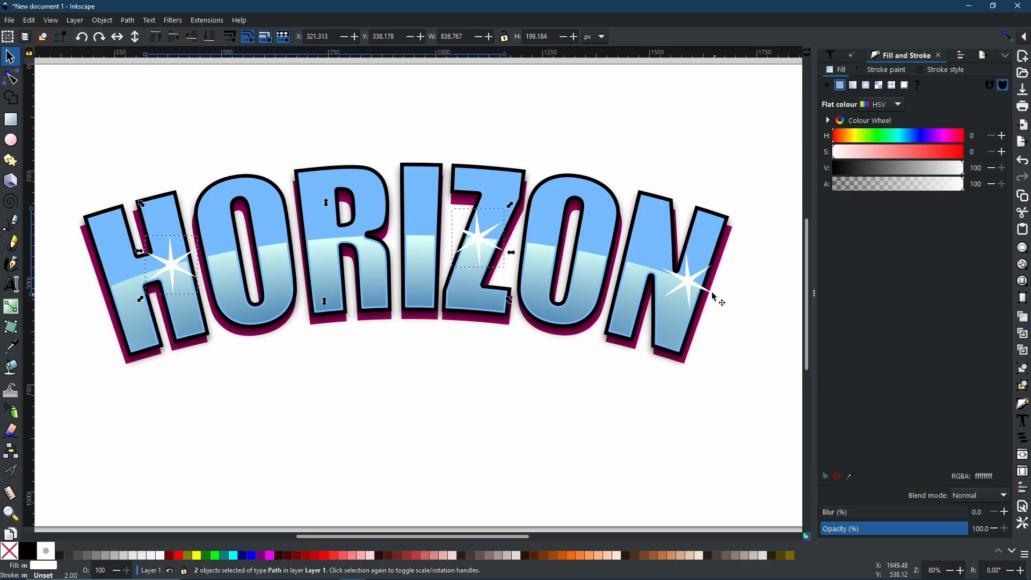
left_click(687, 283, "shift")
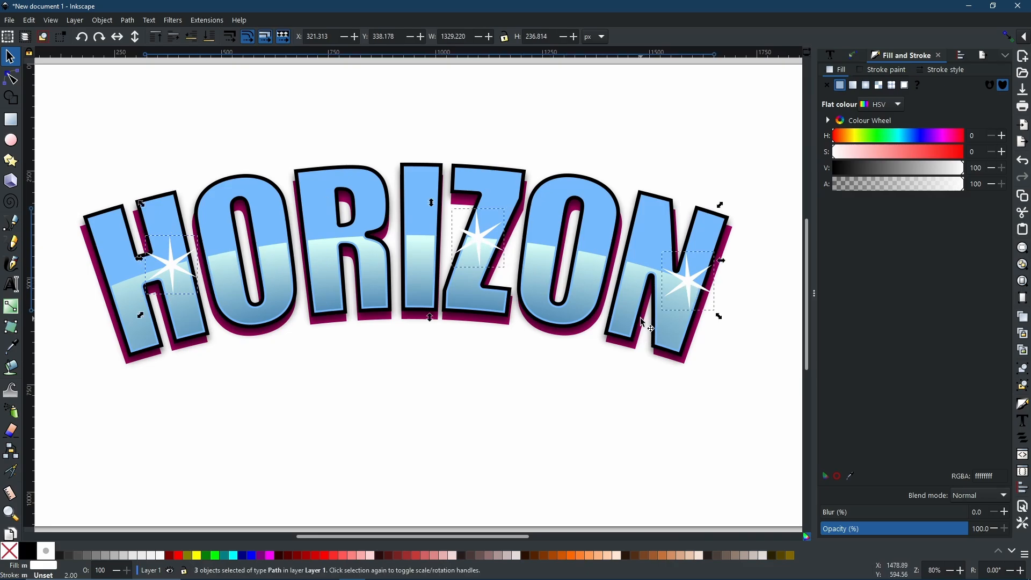
left_click_drag(830, 514, 835, 514)
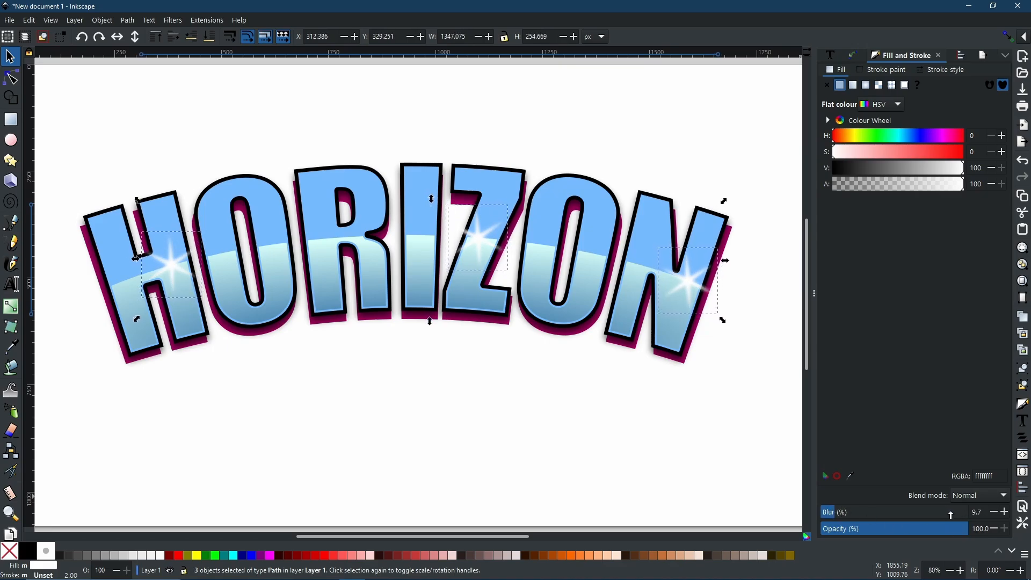
left_click_drag(956, 539, 908, 535)
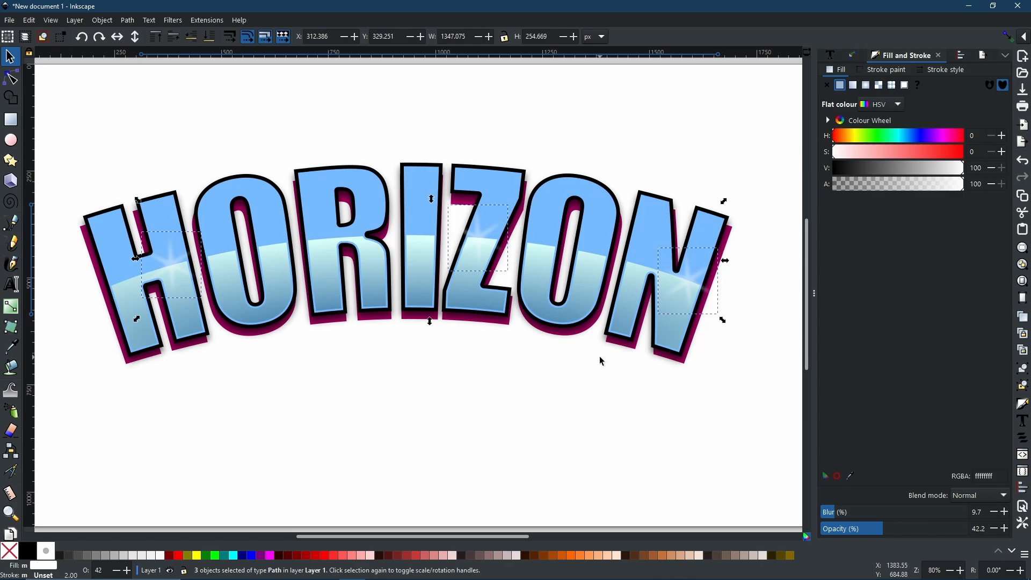
left_click(732, 279)
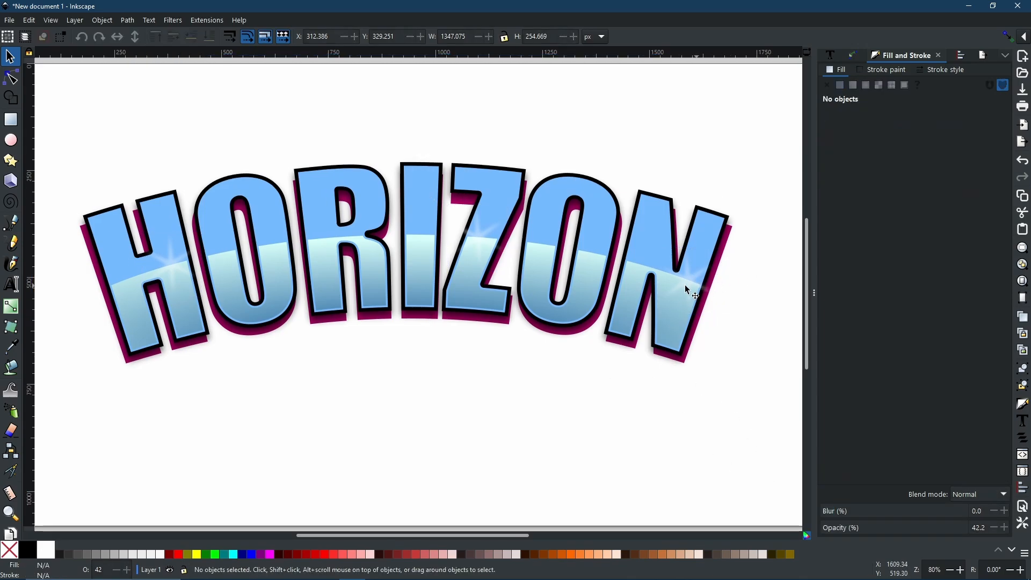
- Rotate the sparkle on the Z counterclockwise around its centre
left_click(480, 239)
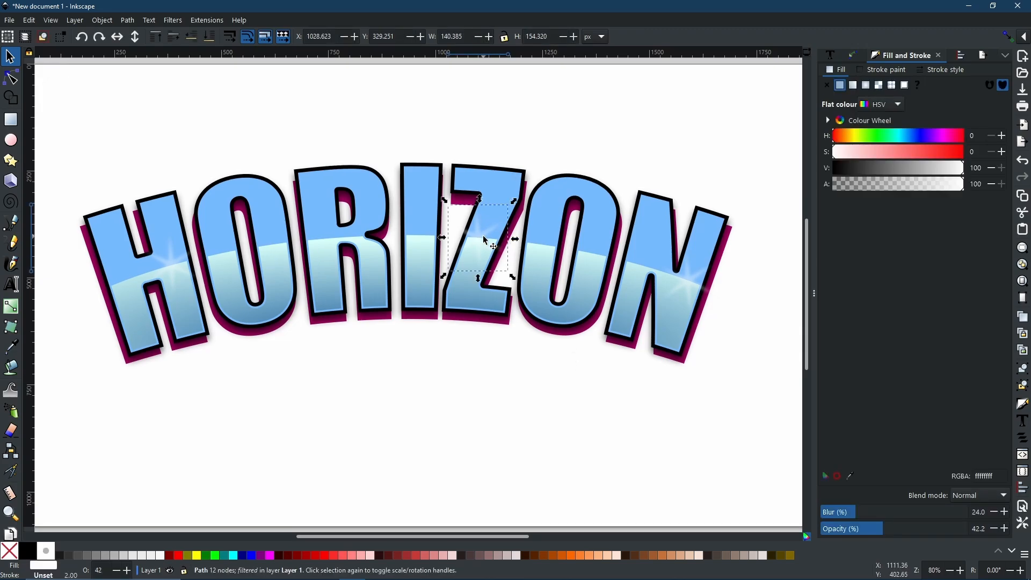
left_click(485, 240)
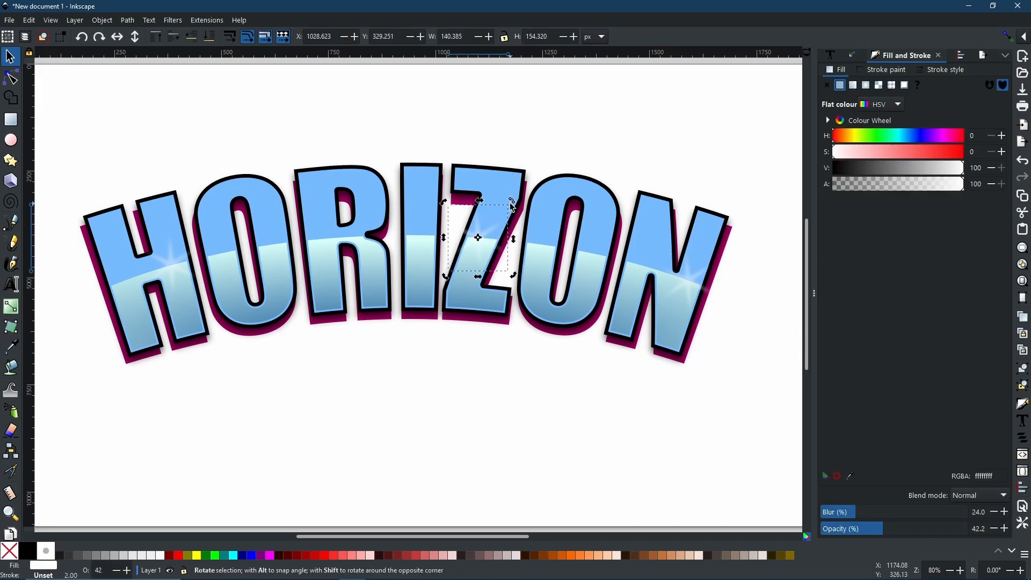
left_click_drag(512, 206, 491, 192)
- Shrink the H's sparkle to about 88 × 96 px, and shift it and the N's sparkle to the horizon line on each letter's left stem
left_click(170, 269)
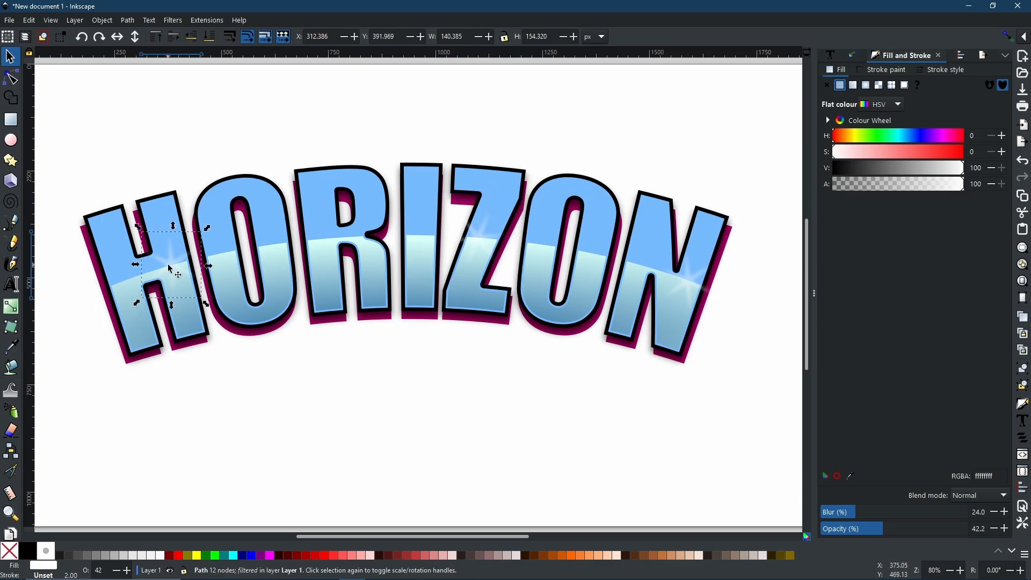
left_click_drag(207, 228, 123, 282)
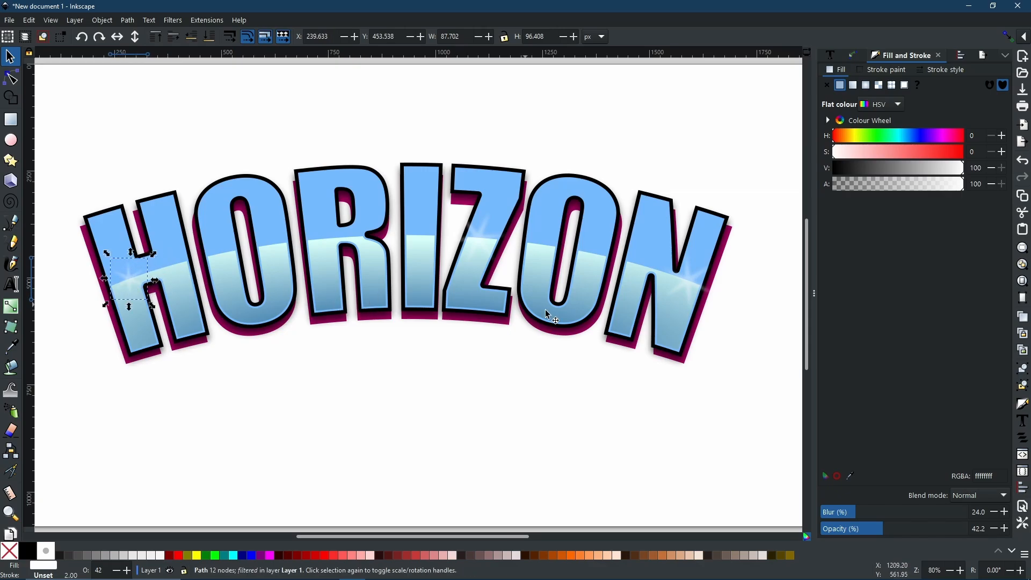
left_click_drag(698, 291, 632, 270)
- Move the rotated sparkle from the Z onto the I at the horizon line and deselect it
left_click(494, 242)
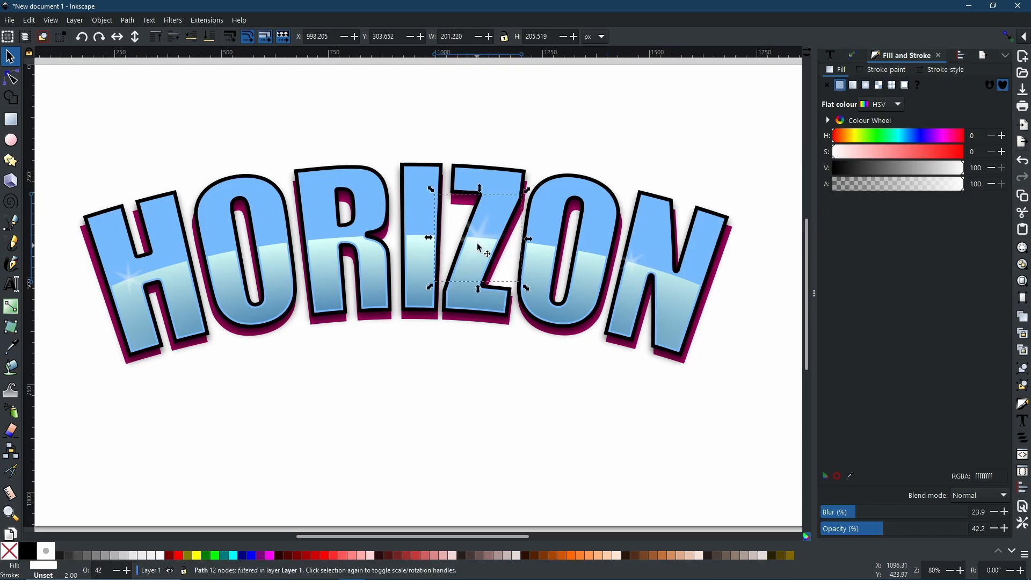
left_click_drag(483, 238, 431, 236)
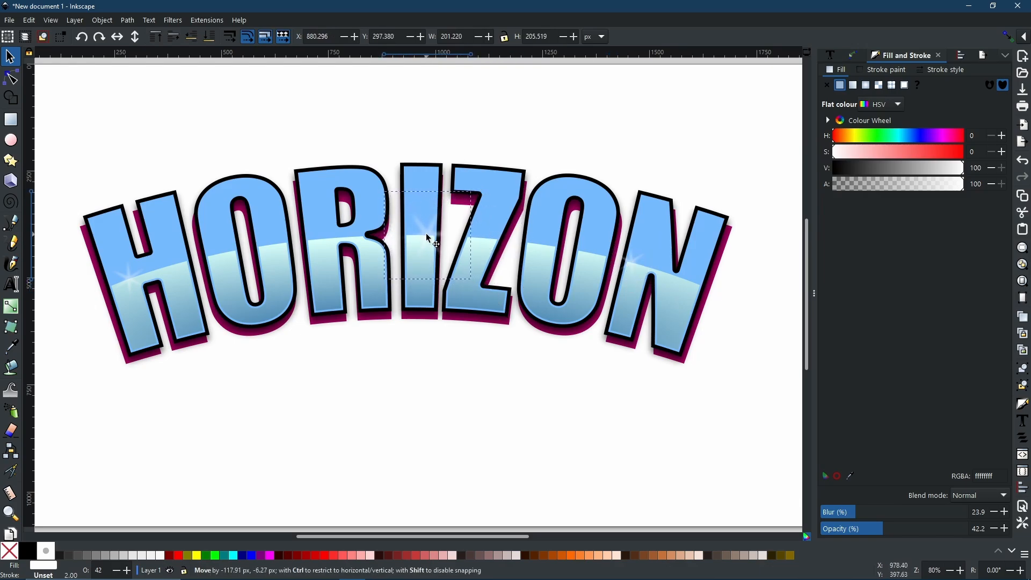
left_click(637, 409)
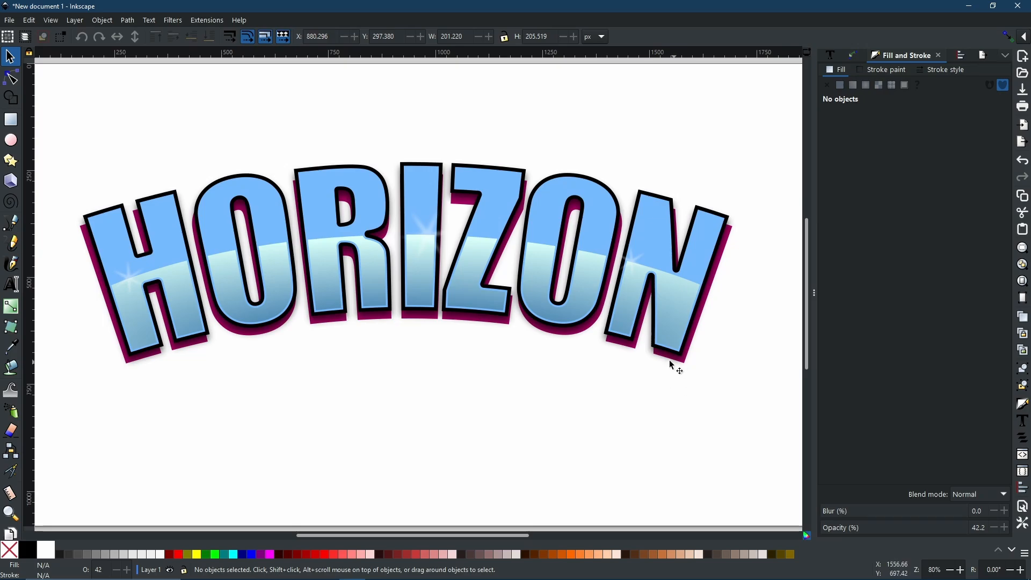